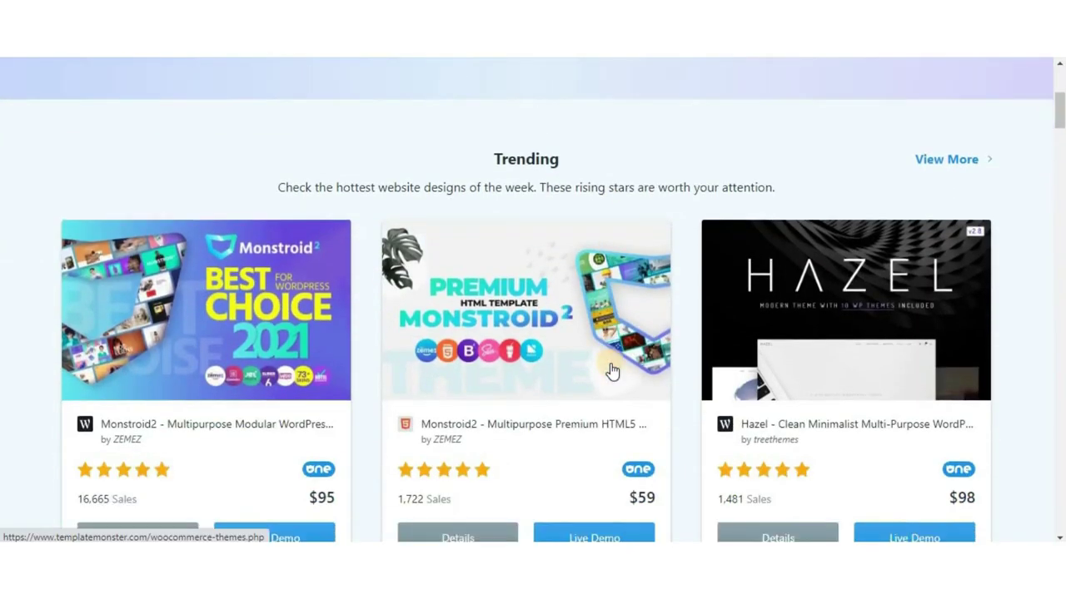
{"action": "scroll", "coordinate": [612, 371], "scroll_direction": "down", "scroll_amount": 3}
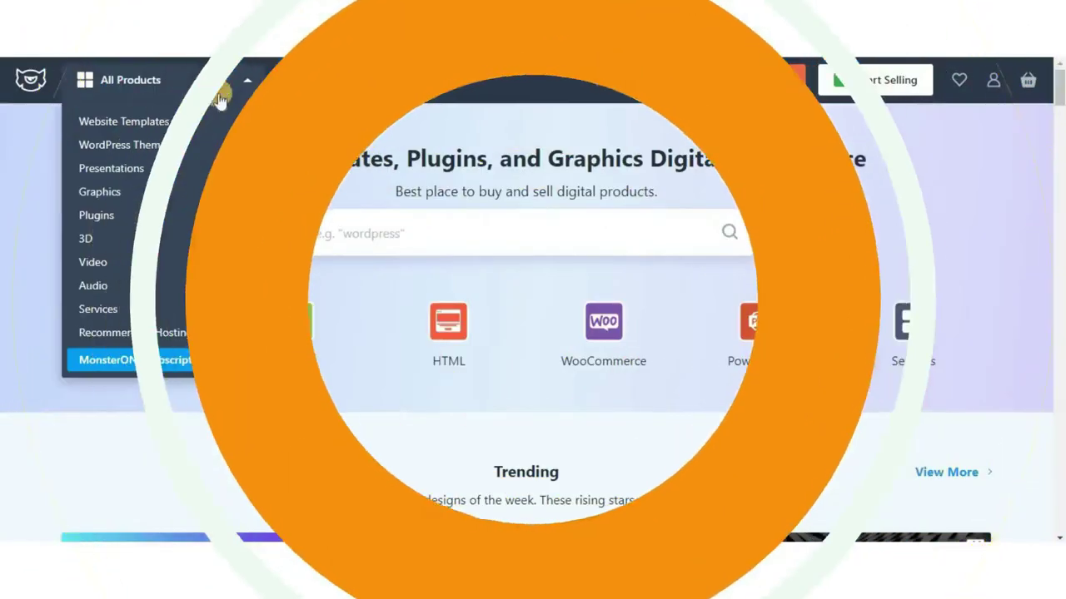
- Browse TemplateMonster's Graphics listing and bring up the account menu's Become an Author option
{"action": "mouse_move", "coordinate": [182, 123]}
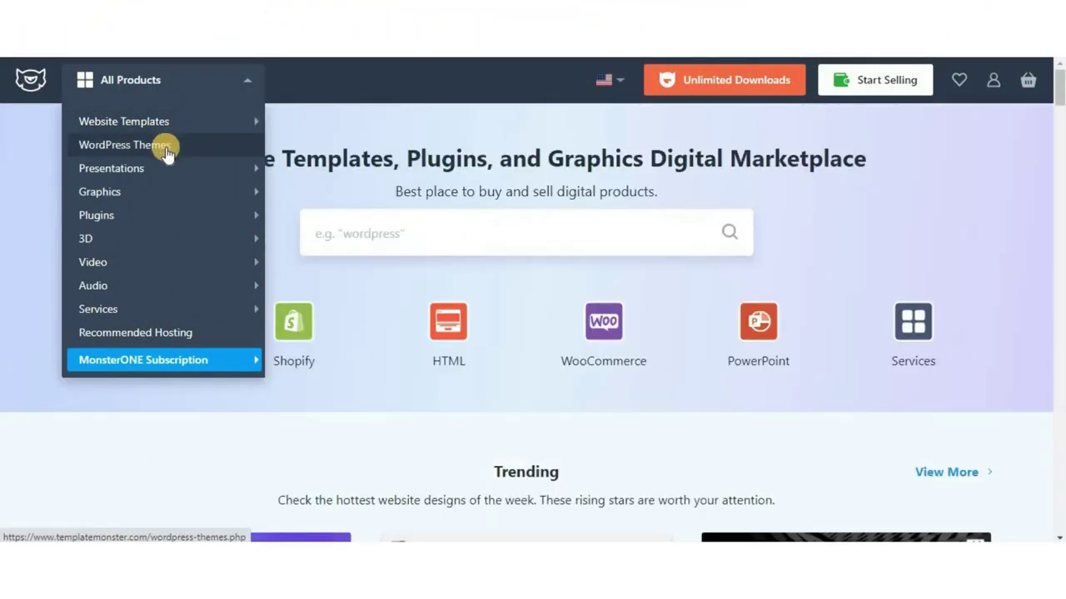
{"action": "mouse_move", "coordinate": [160, 170]}
{"action": "mouse_move", "coordinate": [161, 194]}
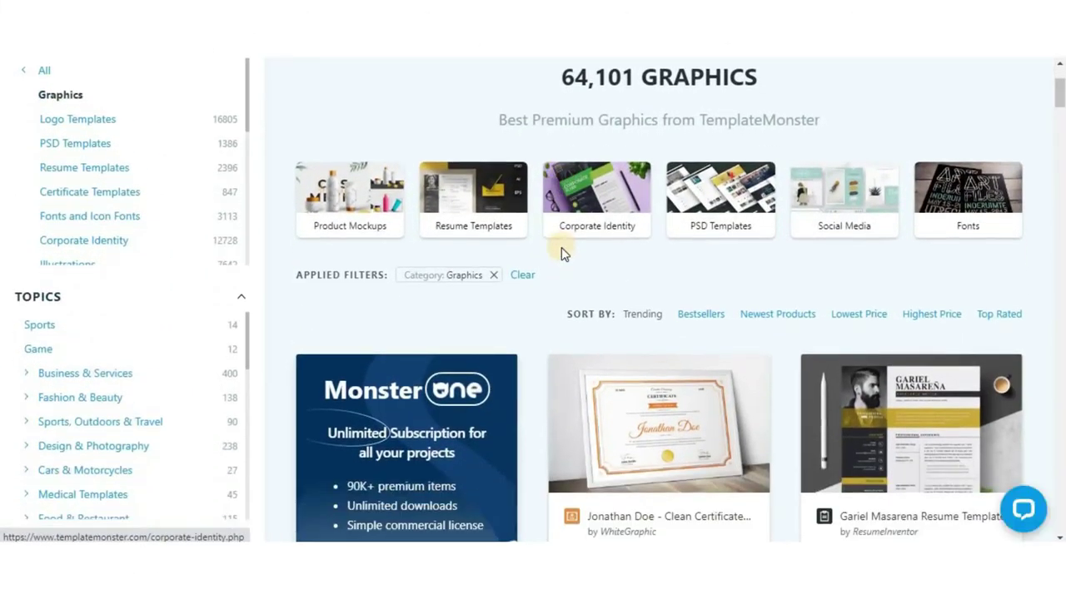
{"action": "scroll", "coordinate": [562, 247], "scroll_direction": "down", "scroll_amount": 3}
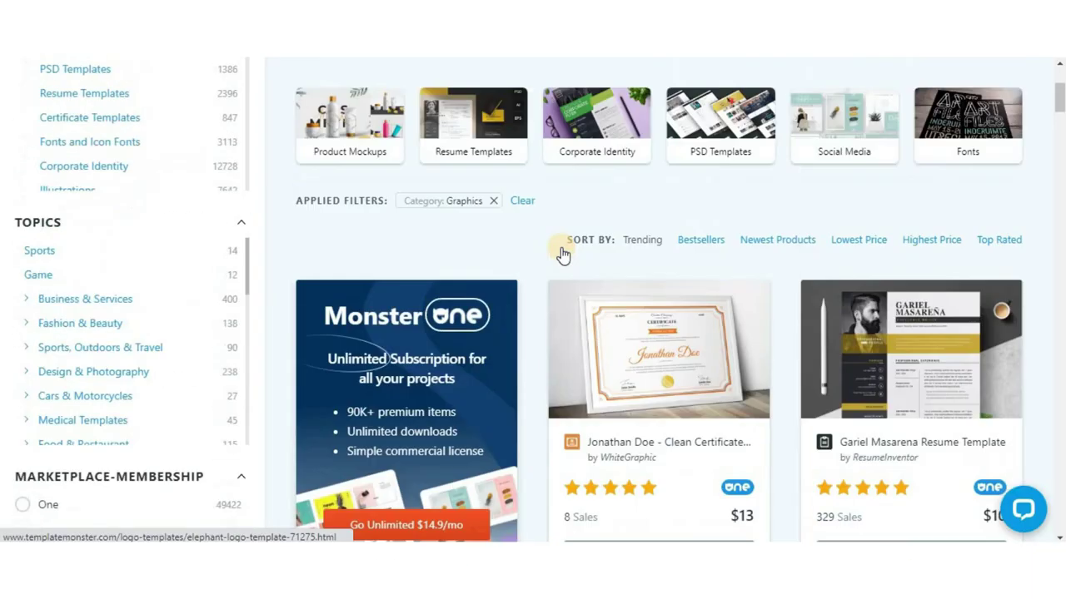
{"action": "scroll", "coordinate": [564, 248], "scroll_direction": "up", "scroll_amount": 3}
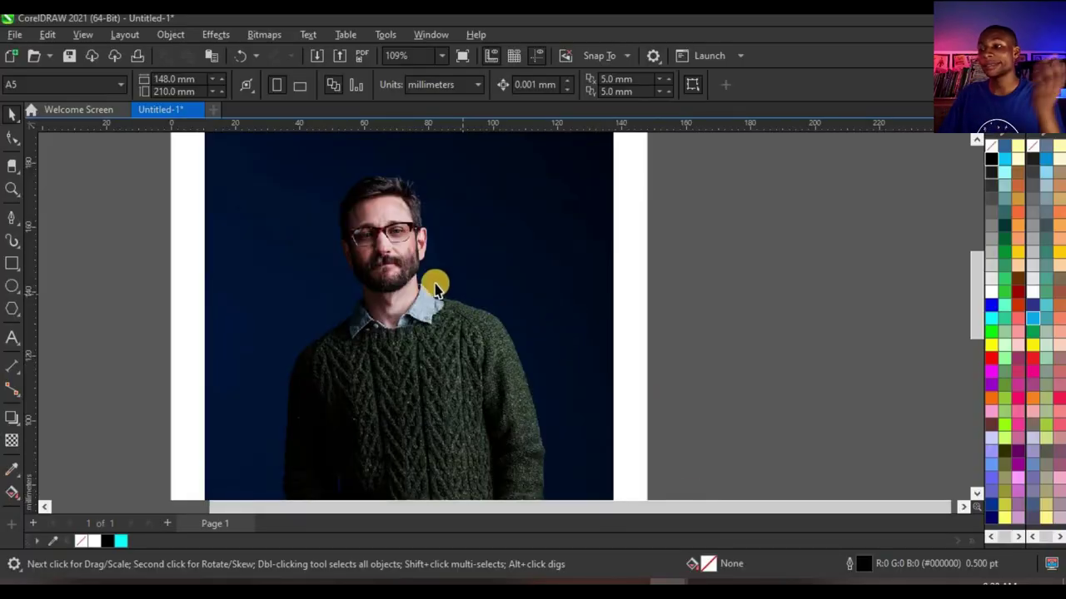
{"action": "scroll", "coordinate": [434, 288], "scroll_direction": "up", "scroll_amount": 5}
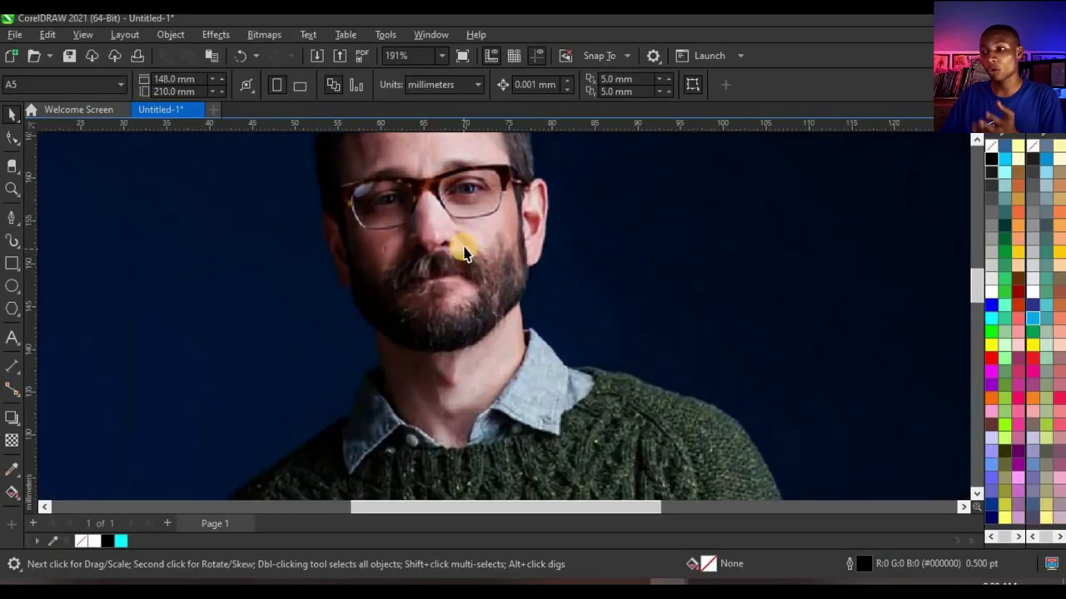
{"action": "scroll", "coordinate": [464, 254], "scroll_direction": "down", "scroll_amount": 9}
{"action": "scroll", "coordinate": [488, 362], "scroll_direction": "up", "scroll_amount": 7}
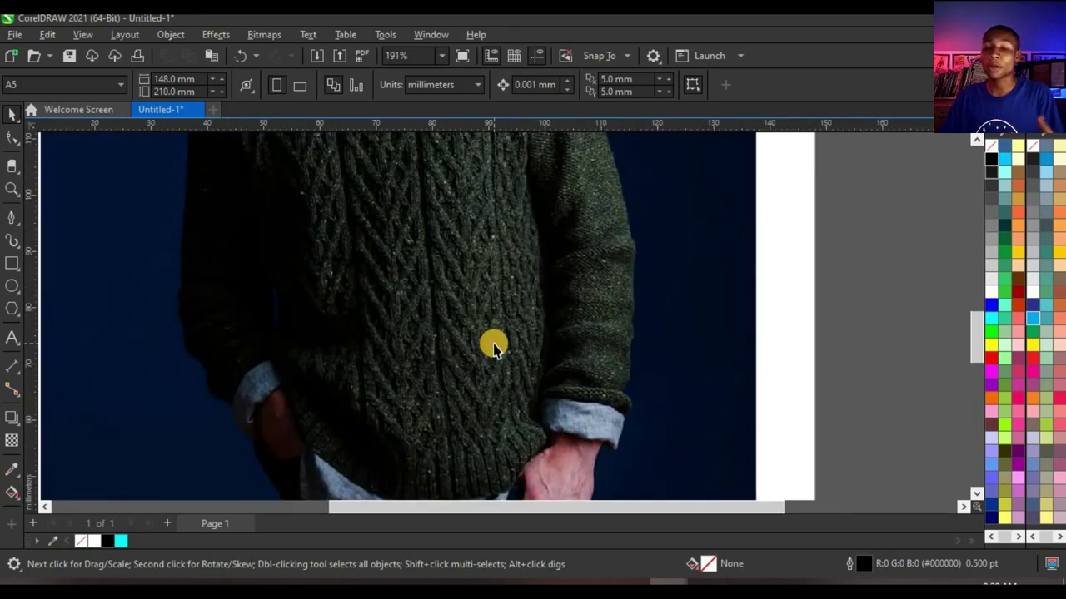
{"action": "scroll", "coordinate": [491, 341], "scroll_direction": "down", "scroll_amount": 6}
{"action": "scroll", "coordinate": [491, 283], "scroll_direction": "up", "scroll_amount": 4}
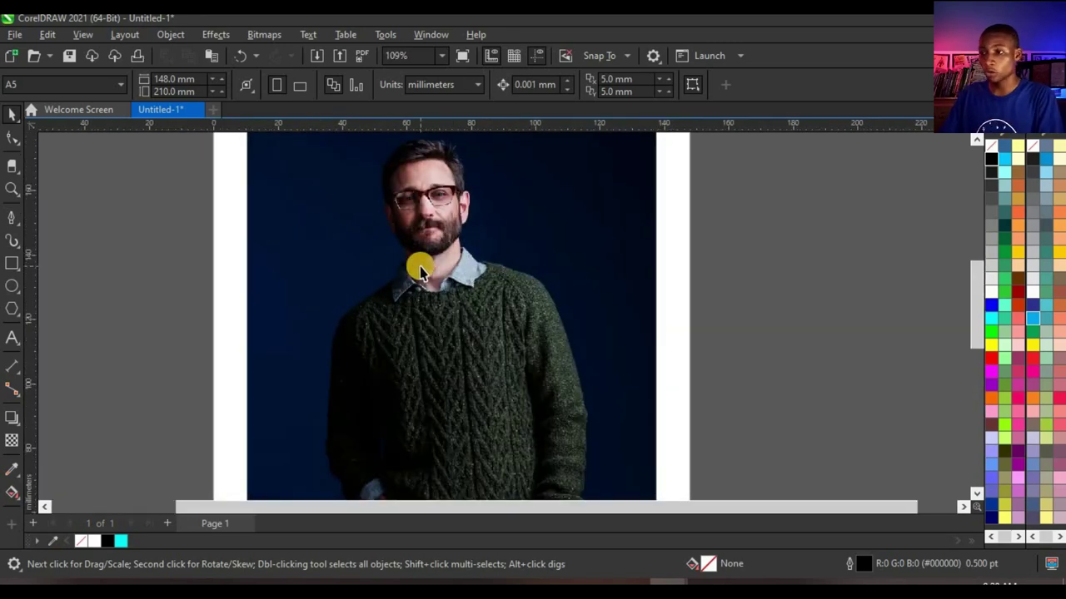
{"action": "scroll", "coordinate": [421, 270], "scroll_direction": "down", "scroll_amount": 4}
{"action": "scroll", "coordinate": [471, 181], "scroll_direction": "up", "scroll_amount": 2}
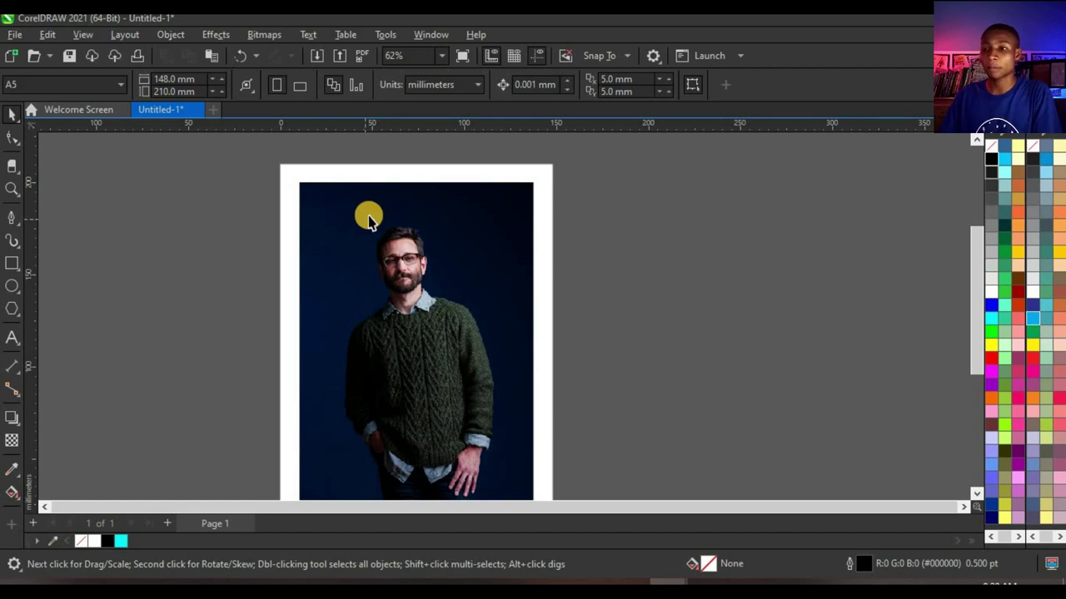
- With the Pen tool, start the outline at the sweater hem and curve it along the bottom
{"action": "left_click", "coordinate": [12, 212]}
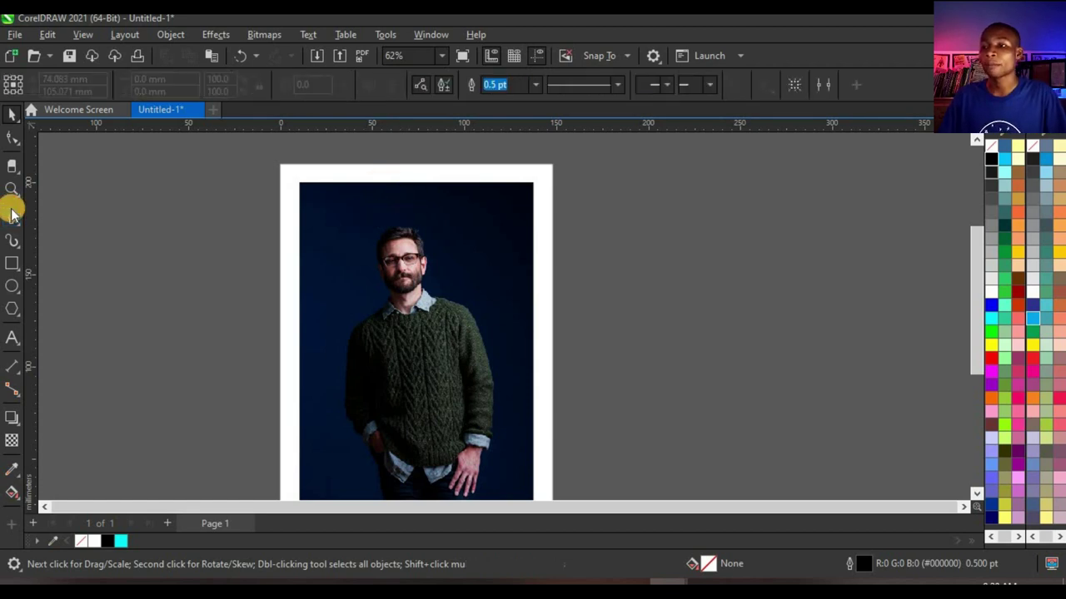
{"action": "scroll", "coordinate": [309, 317], "scroll_direction": "down", "scroll_amount": 3}
{"action": "scroll", "coordinate": [352, 257], "scroll_direction": "up", "scroll_amount": 10}
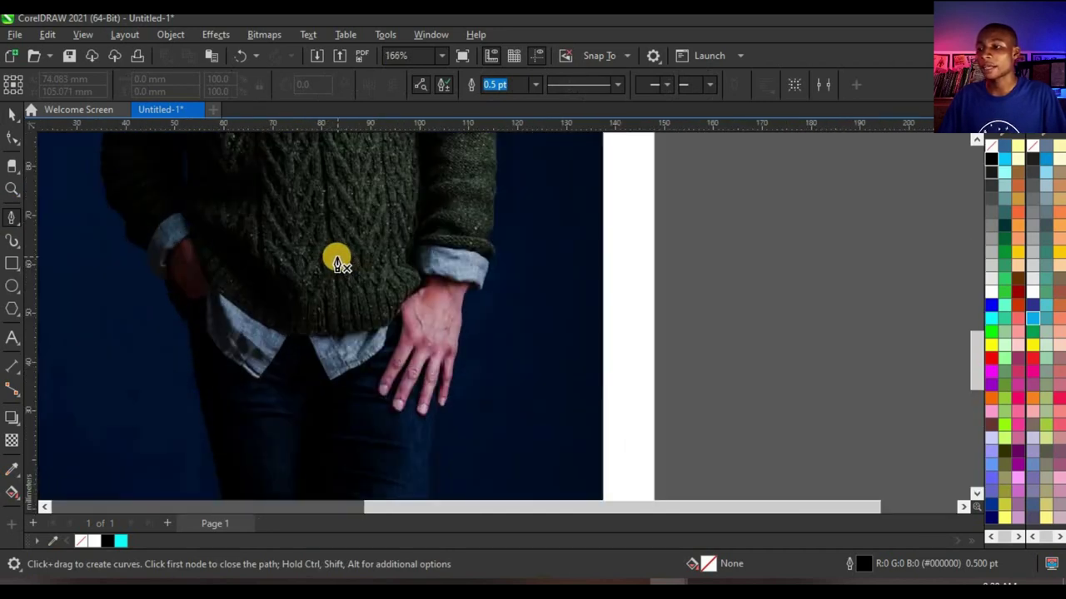
{"action": "scroll", "coordinate": [302, 336], "scroll_direction": "down", "scroll_amount": 4}
{"action": "scroll", "coordinate": [312, 333], "scroll_direction": "up", "scroll_amount": 3}
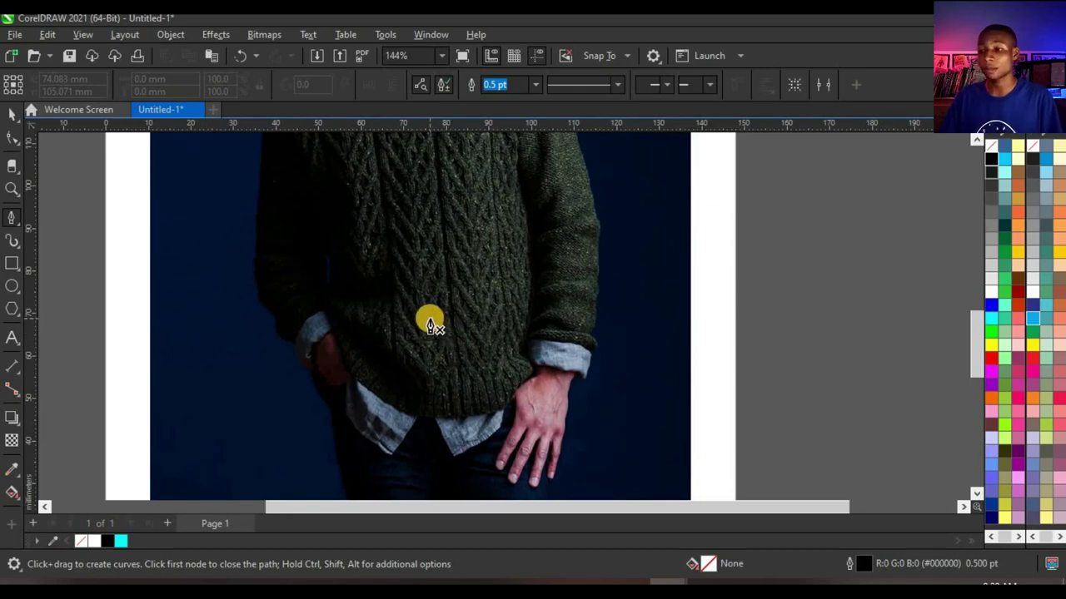
{"action": "scroll", "coordinate": [437, 408], "scroll_direction": "up", "scroll_amount": 6}
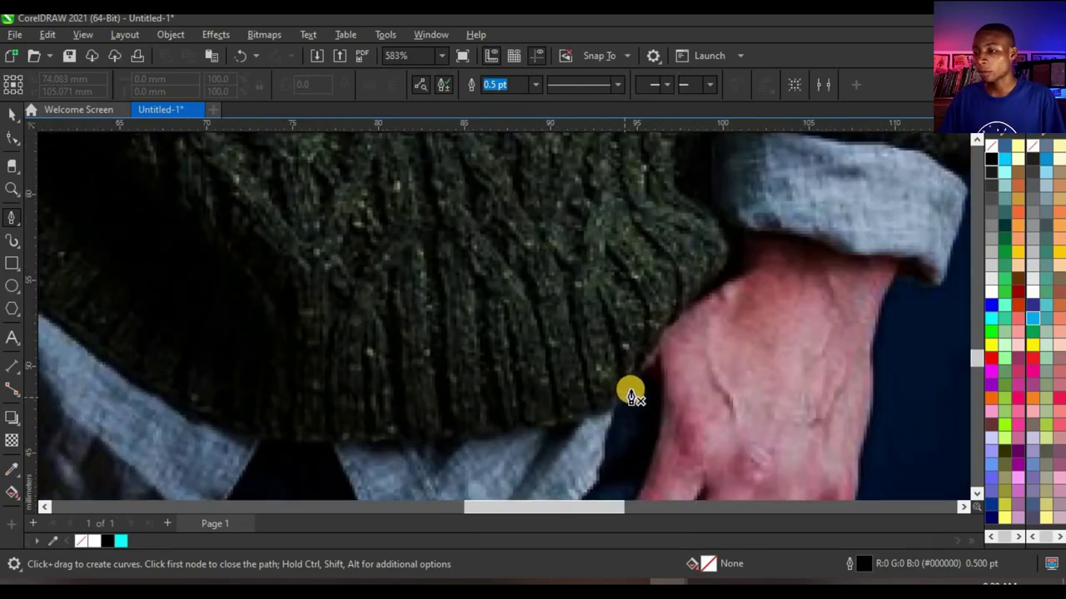
{"action": "left_click", "coordinate": [632, 386]}
{"action": "left_click_drag", "start_coordinate": [404, 440], "coordinate": [212, 424]}
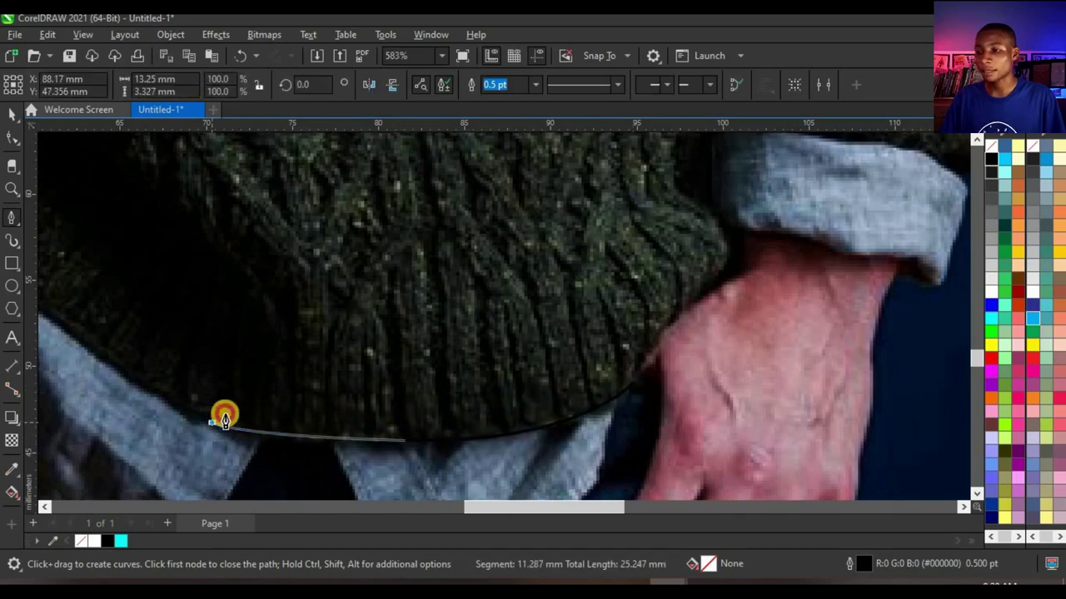
{"action": "scroll", "coordinate": [215, 435], "scroll_direction": "down", "scroll_amount": 4}
{"action": "scroll", "coordinate": [216, 435], "scroll_direction": "up", "scroll_amount": 2}
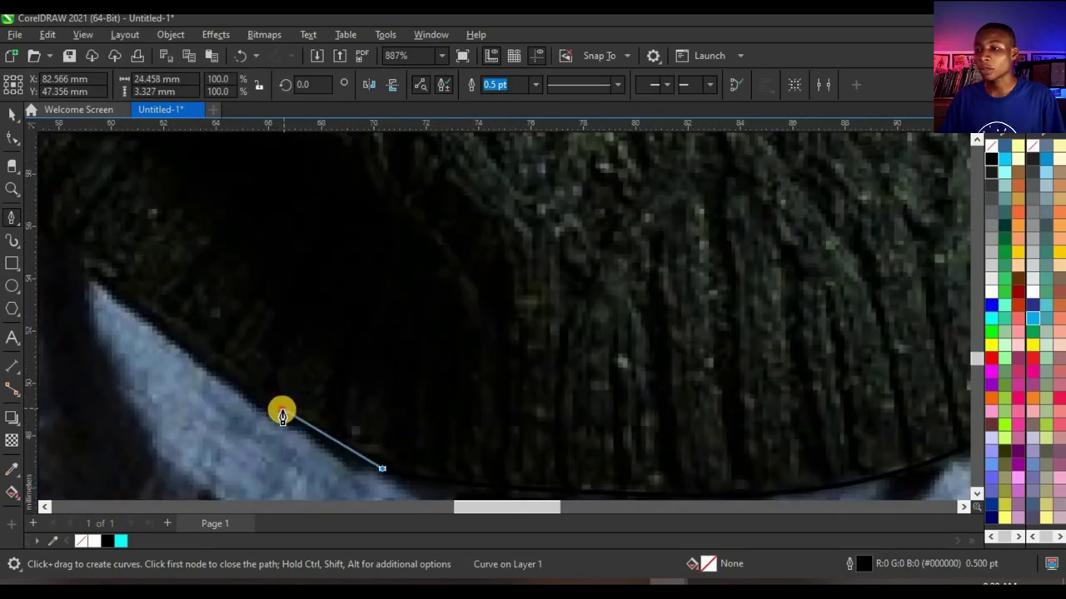
{"action": "scroll", "coordinate": [378, 433], "scroll_direction": "down", "scroll_amount": 5}
{"action": "scroll", "coordinate": [308, 397], "scroll_direction": "up", "scroll_amount": 2}
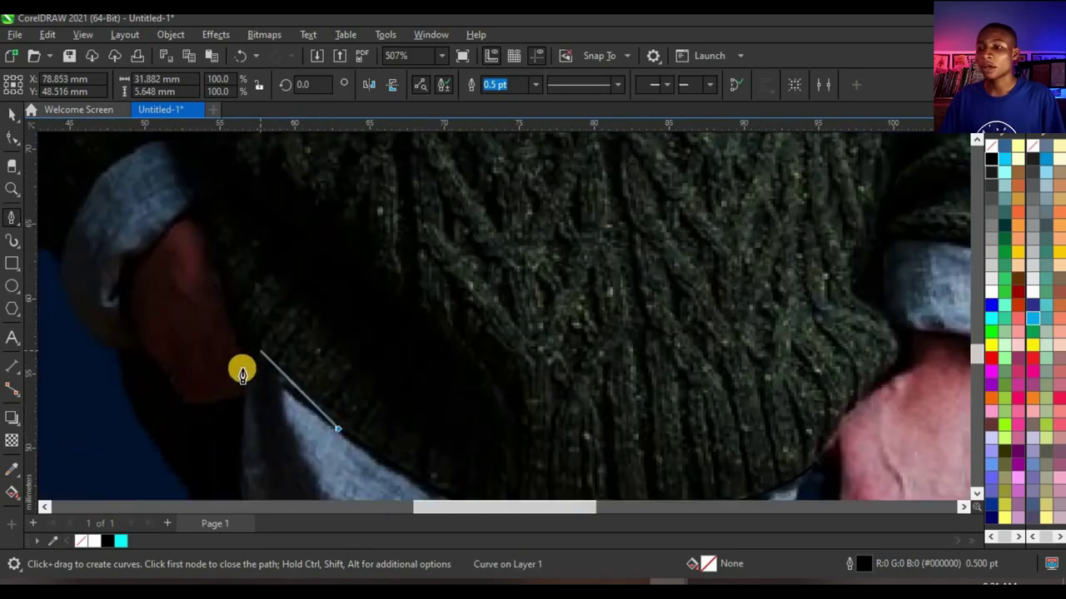
{"action": "scroll", "coordinate": [281, 388], "scroll_direction": "up", "scroll_amount": 1}
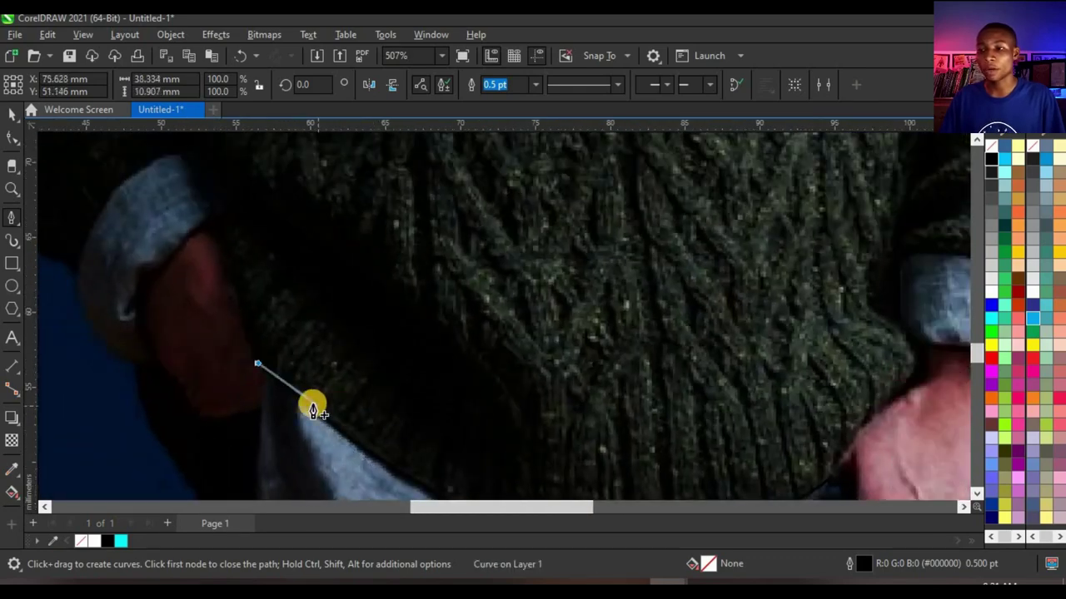
{"action": "scroll", "coordinate": [278, 368], "scroll_direction": "down", "scroll_amount": 3}
{"action": "scroll", "coordinate": [279, 333], "scroll_direction": "up", "scroll_amount": 4}
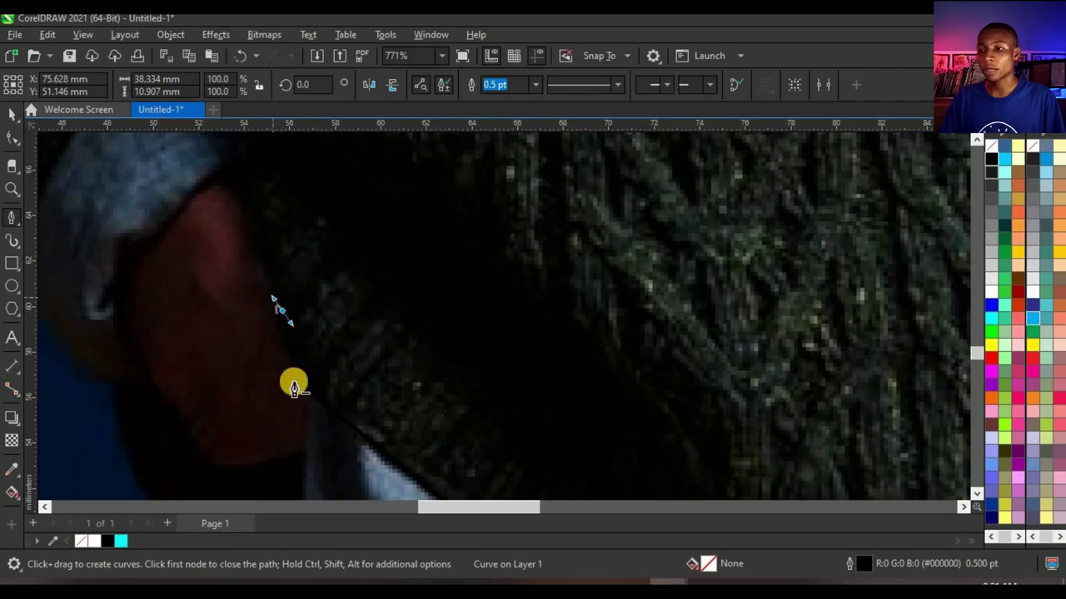
{"action": "scroll", "coordinate": [283, 350], "scroll_direction": "down", "scroll_amount": 3}
{"action": "scroll", "coordinate": [283, 287], "scroll_direction": "up", "scroll_amount": 3}
- Extend the outline up the edge beside the left hand
{"action": "left_click", "coordinate": [287, 275]}
{"action": "scroll", "coordinate": [188, 333], "scroll_direction": "left", "scroll_amount": 5}
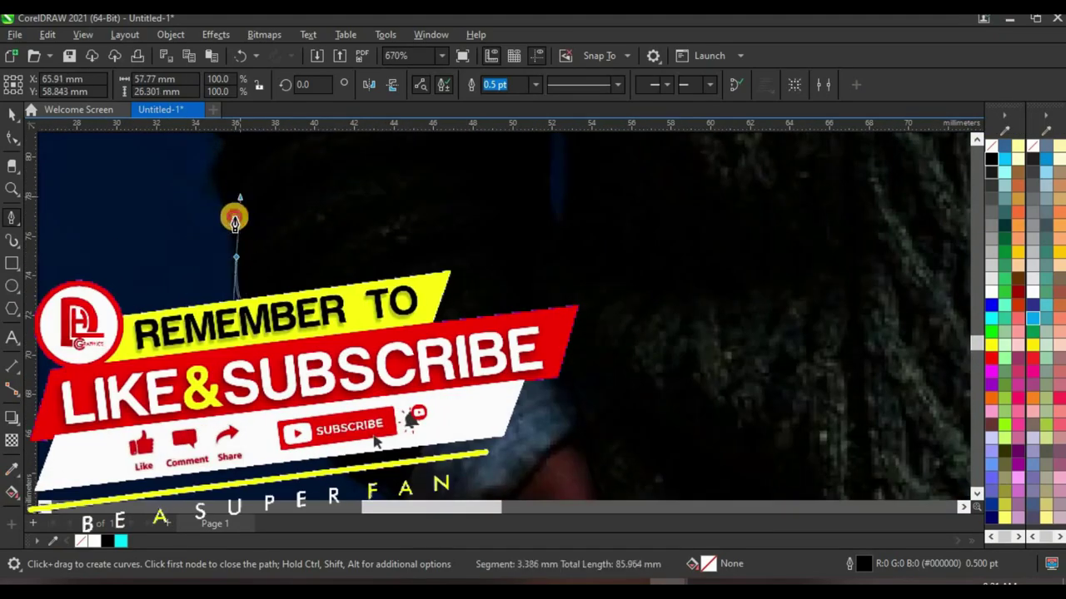
{"action": "scroll", "coordinate": [249, 249], "scroll_direction": "down", "scroll_amount": 2}
{"action": "scroll", "coordinate": [250, 274], "scroll_direction": "down", "scroll_amount": 2}
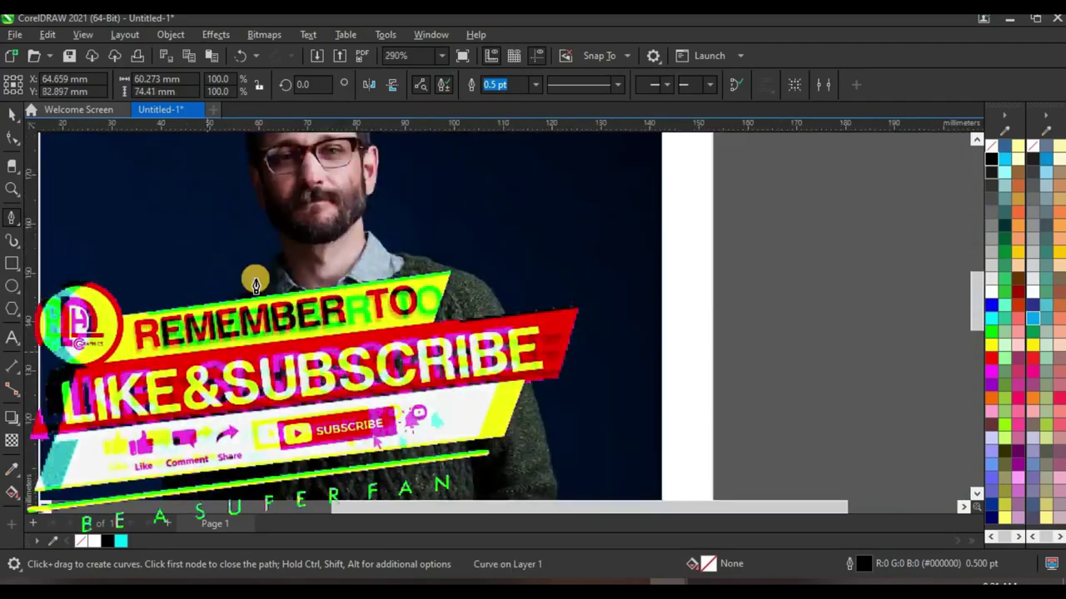
{"action": "scroll", "coordinate": [344, 241], "scroll_direction": "up", "scroll_amount": 3}
- Add nodes along the shirt collar, the collar tip, the shoulder top and its slope
{"action": "left_click", "coordinate": [578, 298]}
{"action": "scroll", "coordinate": [761, 252], "scroll_direction": "down", "scroll_amount": 2}
{"action": "left_click", "coordinate": [609, 240]}
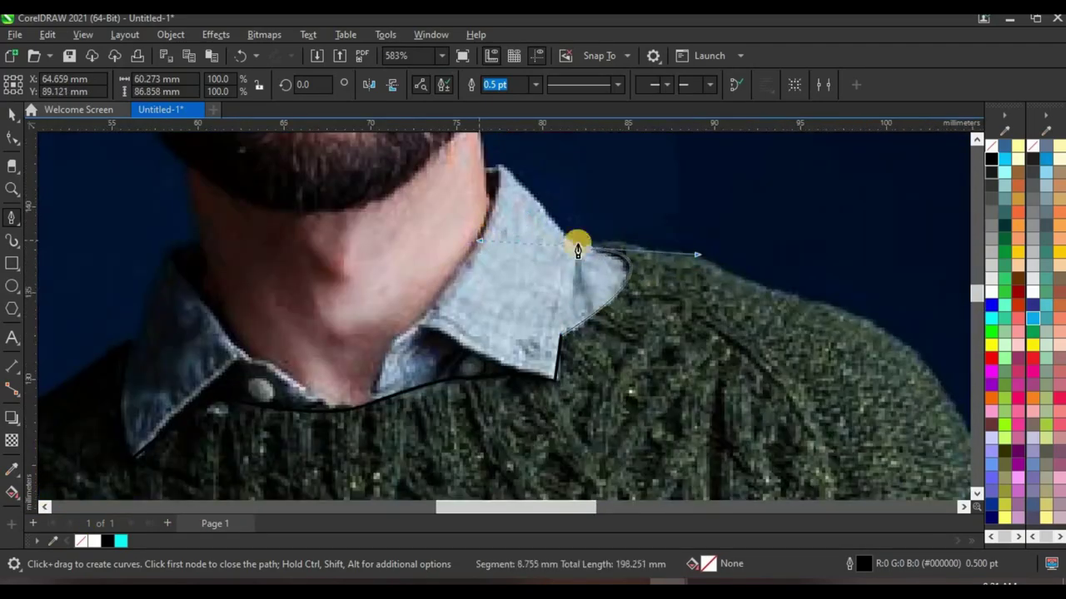
{"action": "left_click", "coordinate": [699, 266]}
{"action": "scroll", "coordinate": [725, 298], "scroll_direction": "up", "scroll_amount": 2}
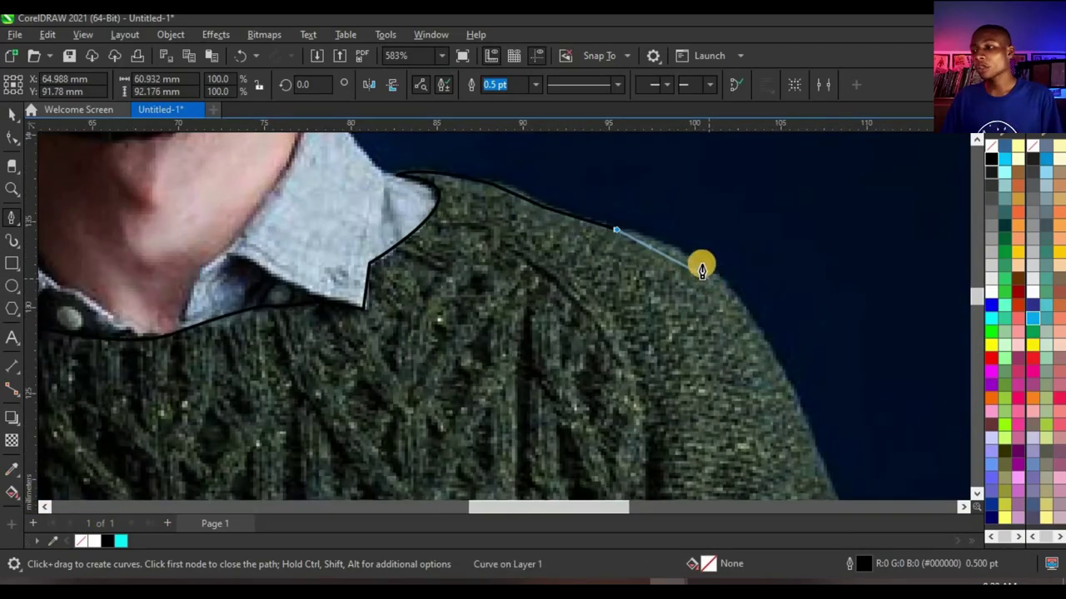
{"action": "scroll", "coordinate": [683, 240], "scroll_direction": "down", "scroll_amount": 2}
{"action": "scroll", "coordinate": [773, 222], "scroll_direction": "up", "scroll_amount": 2}
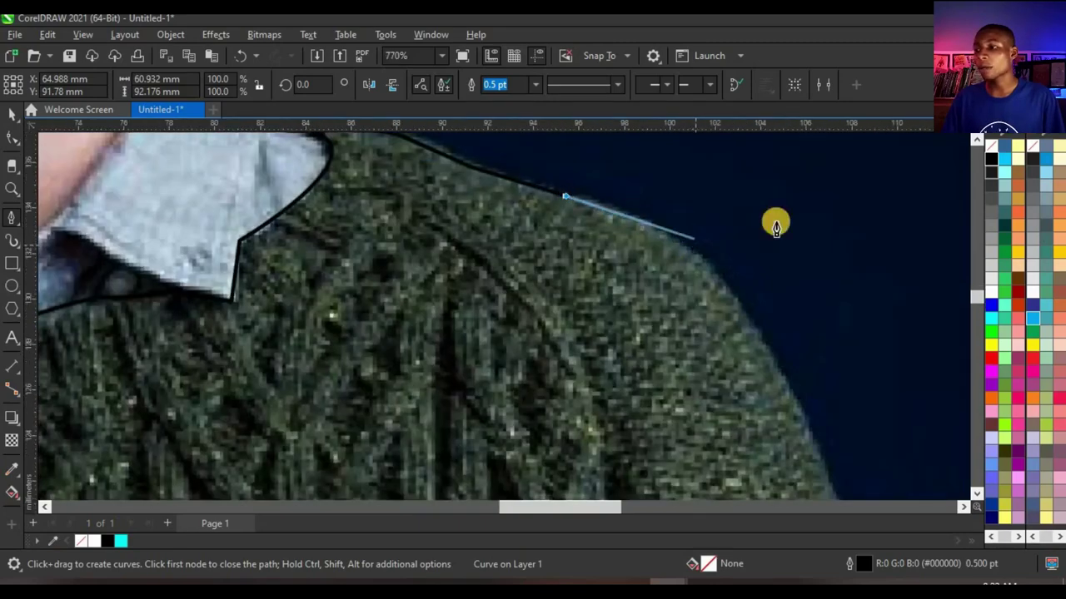
{"action": "scroll", "coordinate": [478, 253], "scroll_direction": "up", "scroll_amount": 1}
{"action": "scroll", "coordinate": [575, 251], "scroll_direction": "up", "scroll_amount": 1}
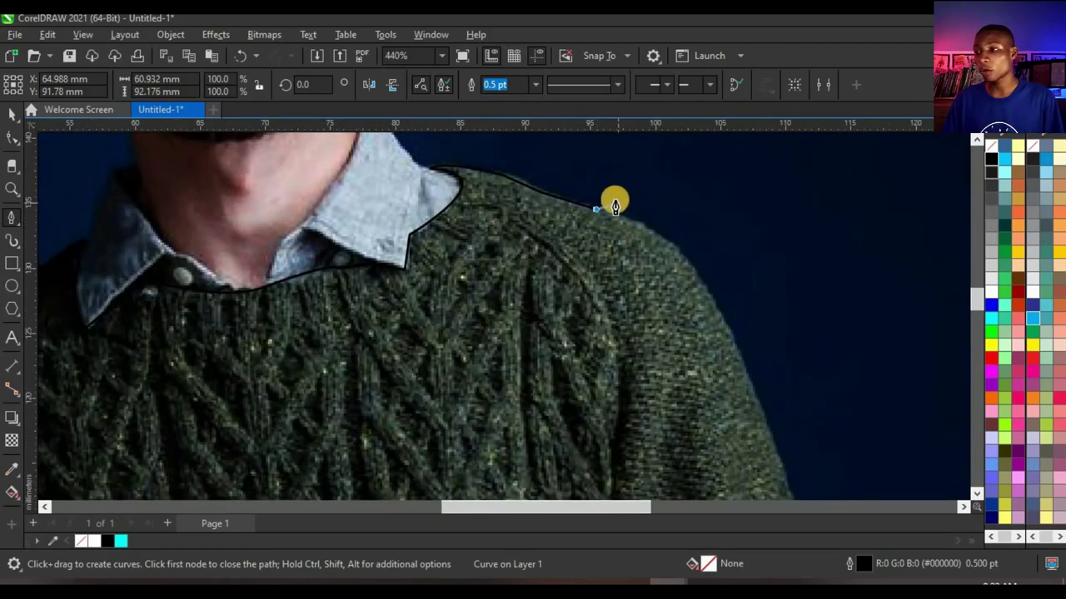
{"action": "scroll", "coordinate": [615, 204], "scroll_direction": "up", "scroll_amount": 1}
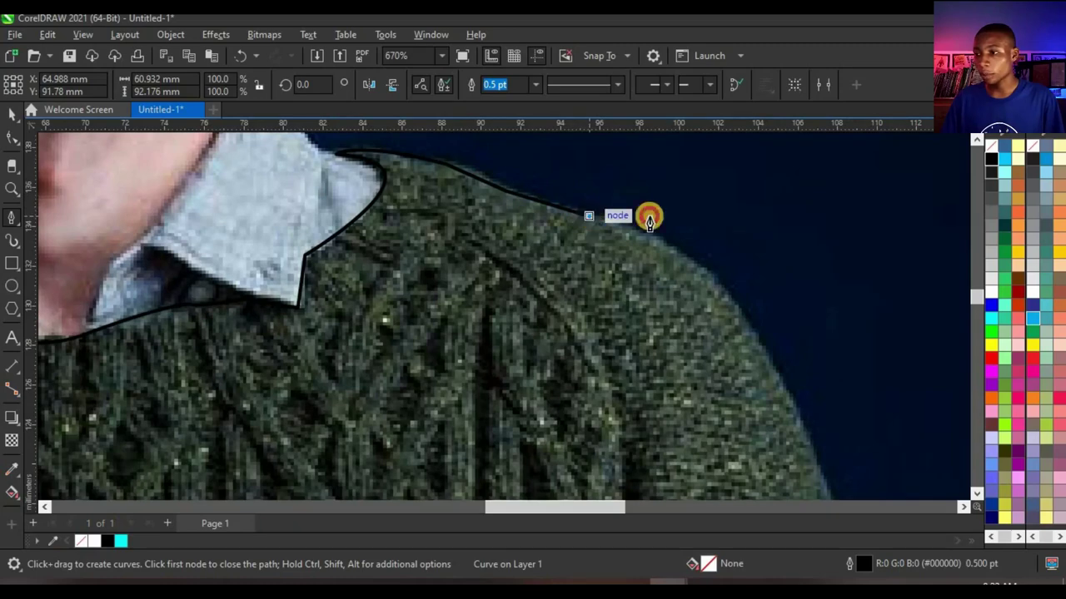
{"action": "scroll", "coordinate": [614, 216], "scroll_direction": "down", "scroll_amount": 1}
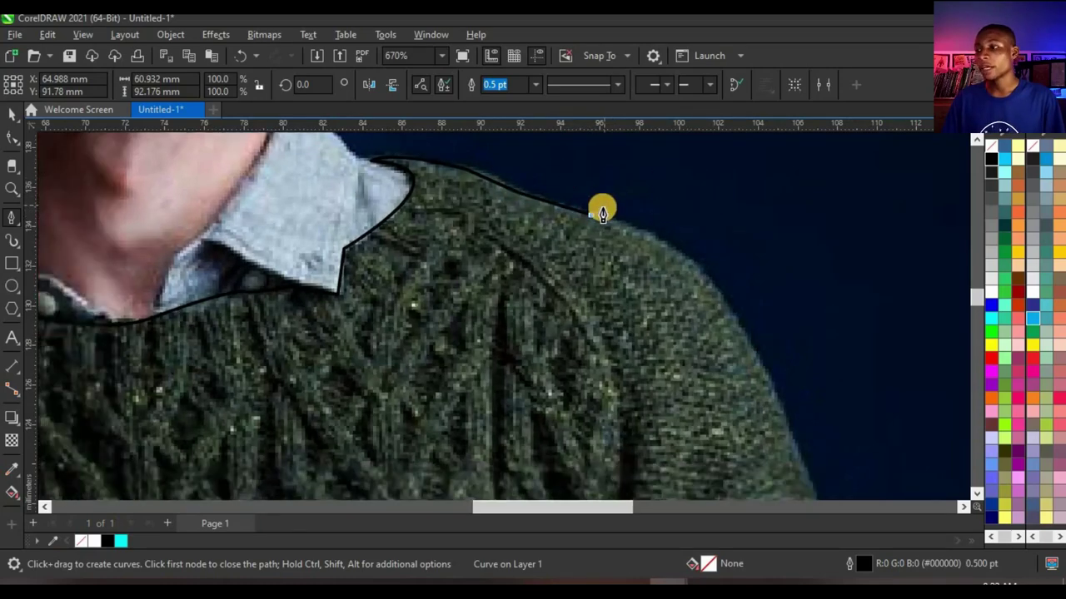
{"action": "scroll", "coordinate": [599, 209], "scroll_direction": "down", "scroll_amount": 1}
{"action": "scroll", "coordinate": [537, 183], "scroll_direction": "up", "scroll_amount": 1}
{"action": "left_click", "coordinate": [573, 193]}
{"action": "scroll", "coordinate": [688, 236], "scroll_direction": "down", "scroll_amount": 1}
{"action": "scroll", "coordinate": [616, 243], "scroll_direction": "up", "scroll_amount": 1}
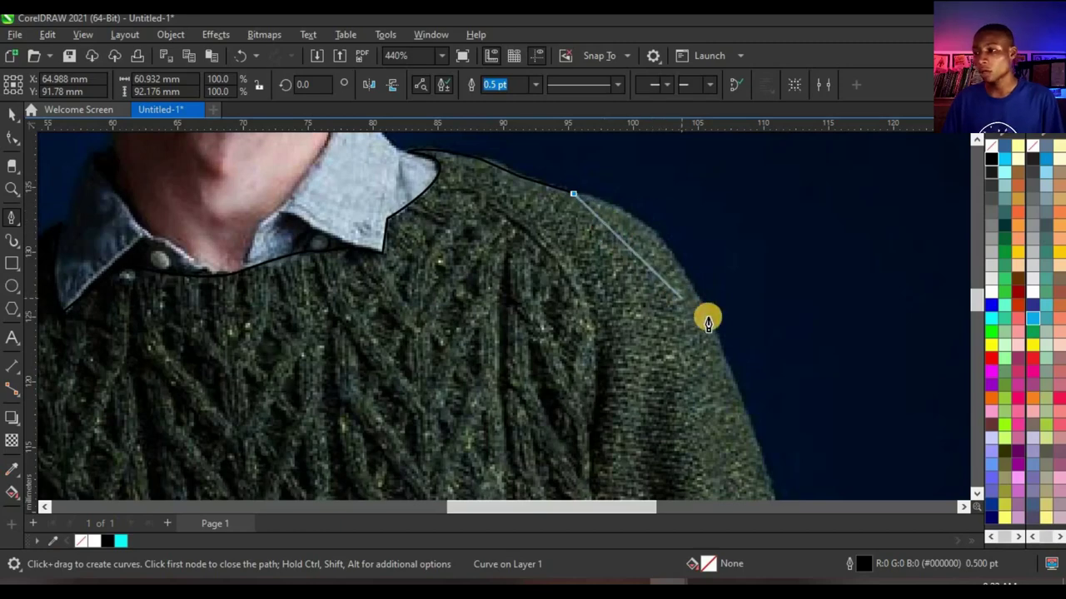
- Bend the outline around the shoulder and follow the sleeve's bulge
{"action": "left_click_drag", "start_coordinate": [713, 325], "coordinate": [758, 450]}
{"action": "scroll", "coordinate": [713, 333], "scroll_direction": "down", "scroll_amount": 3}
{"action": "scroll", "coordinate": [597, 274], "scroll_direction": "up", "scroll_amount": 1}
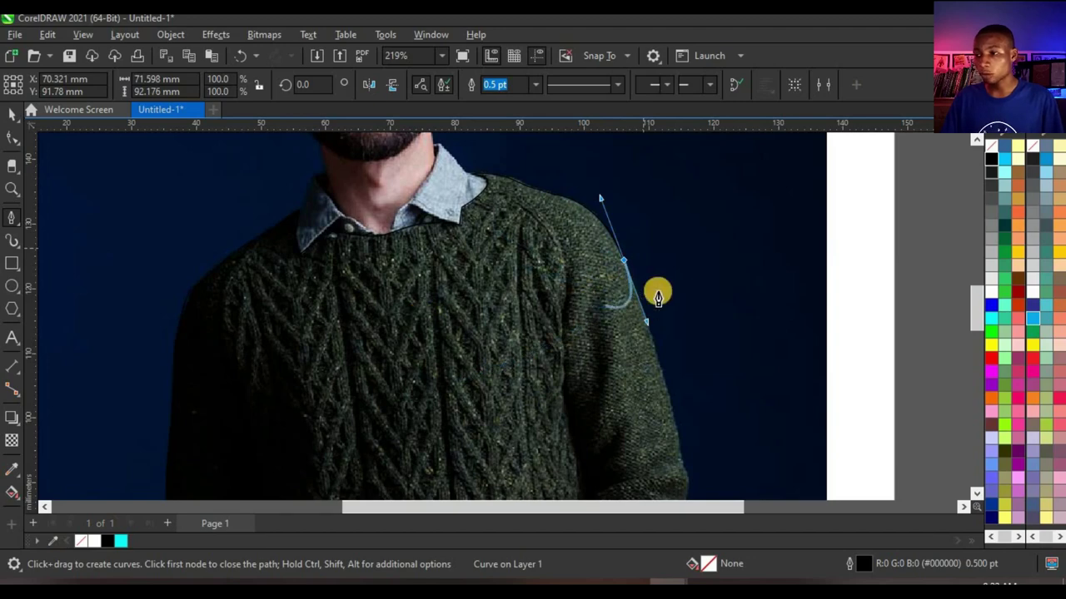
{"action": "scroll", "coordinate": [656, 290], "scroll_direction": "up", "scroll_amount": 2}
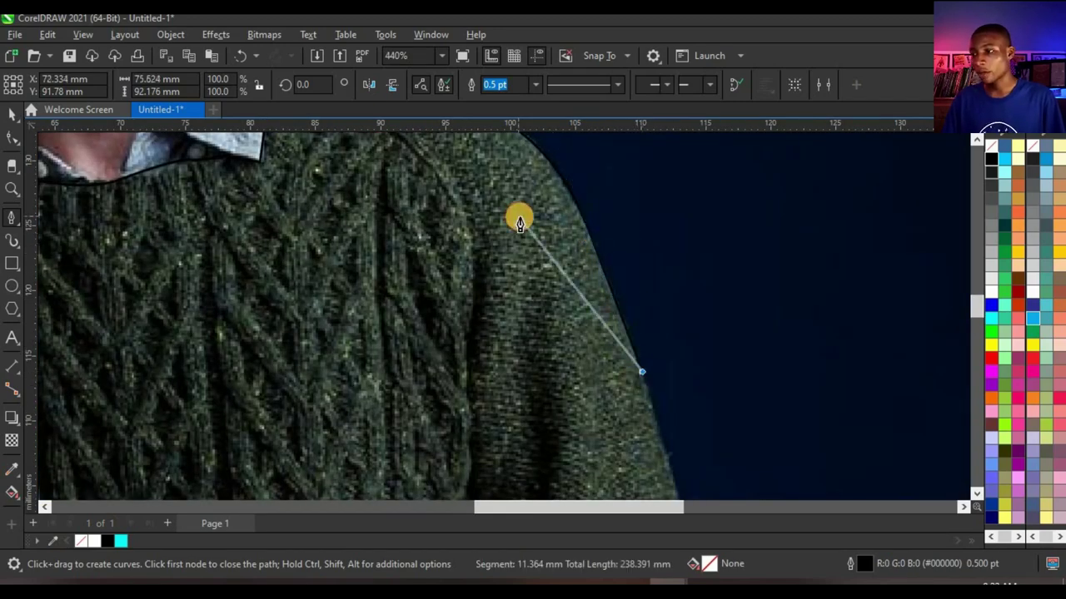
{"action": "scroll", "coordinate": [569, 355], "scroll_direction": "down", "scroll_amount": 2}
{"action": "scroll", "coordinate": [600, 376], "scroll_direction": "up", "scroll_amount": 3}
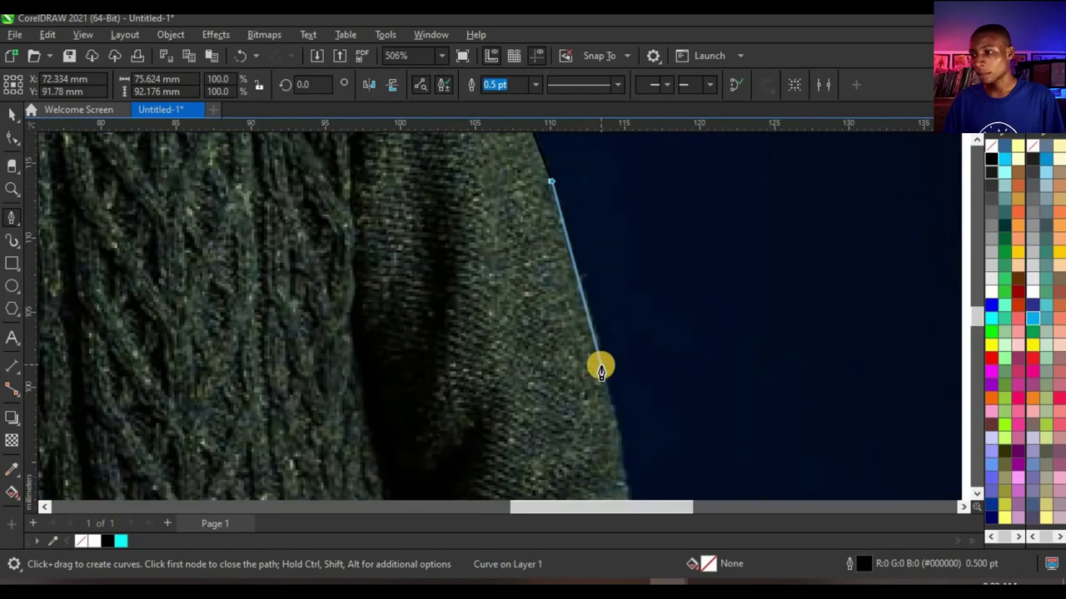
{"action": "scroll", "coordinate": [583, 357], "scroll_direction": "down", "scroll_amount": 2}
{"action": "scroll", "coordinate": [592, 305], "scroll_direction": "up", "scroll_amount": 2}
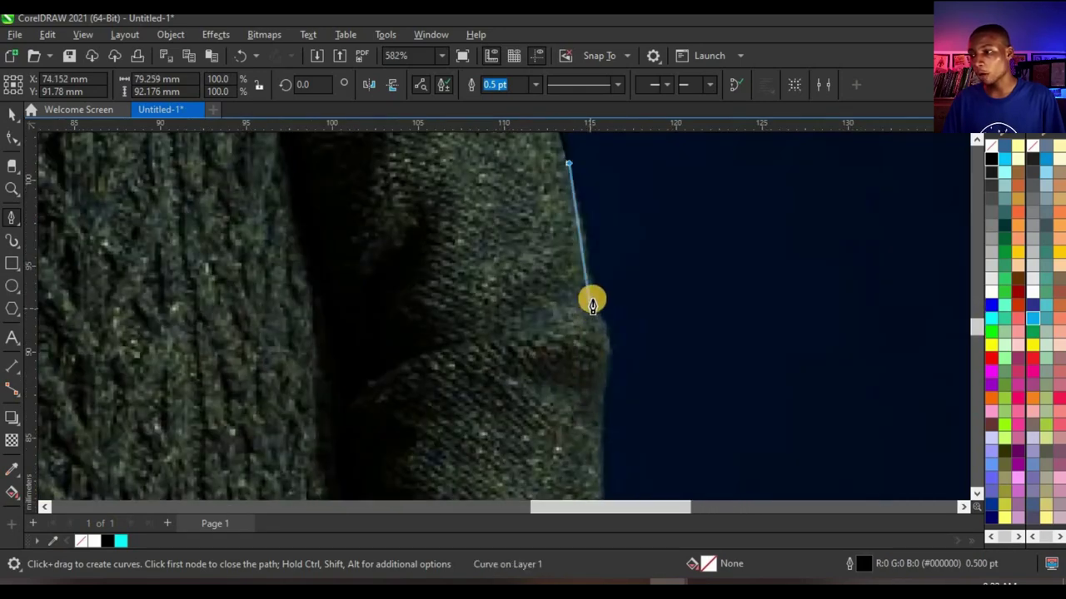
{"action": "left_click", "coordinate": [593, 299]}
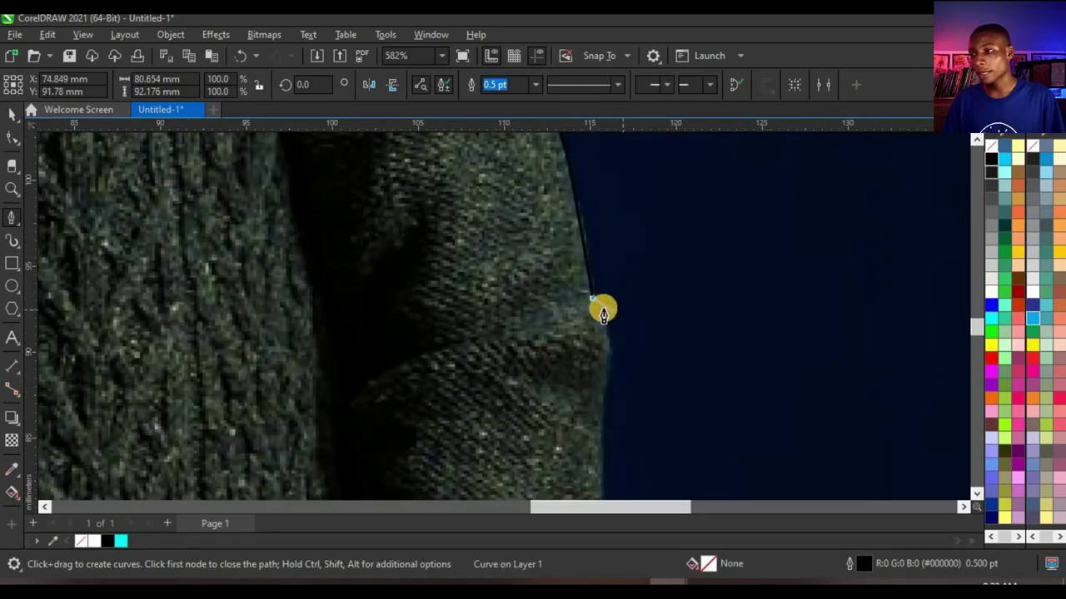
{"action": "left_click_drag", "start_coordinate": [601, 407], "coordinate": [567, 458]}
{"action": "scroll", "coordinate": [575, 408], "scroll_direction": "down", "scroll_amount": 1}
{"action": "scroll", "coordinate": [574, 408], "scroll_direction": "up", "scroll_amount": 1}
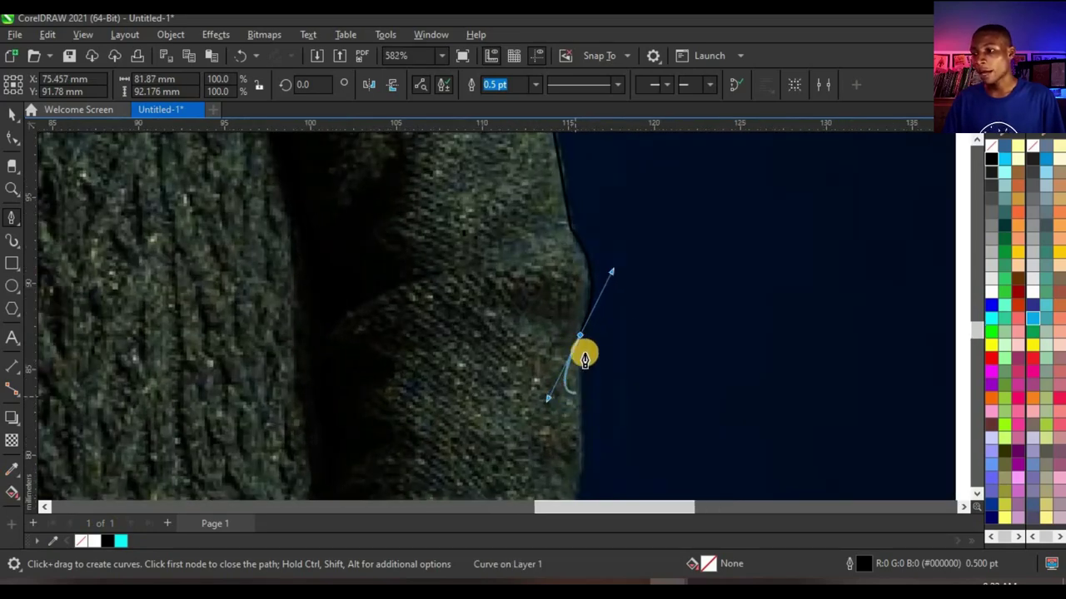
{"action": "scroll", "coordinate": [567, 283], "scroll_direction": "down", "scroll_amount": 1}
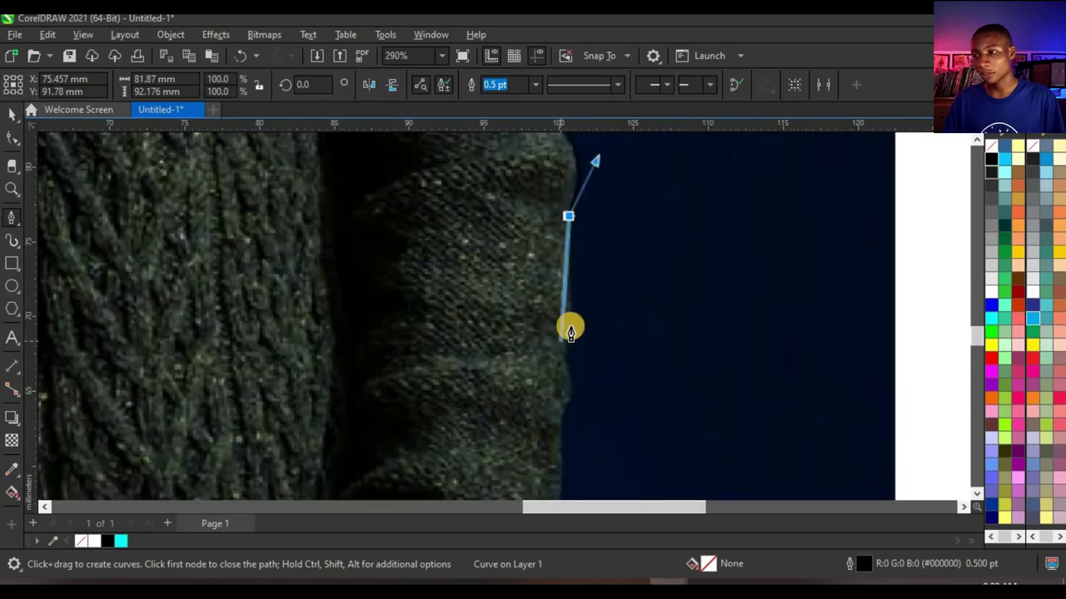
{"action": "scroll", "coordinate": [566, 364], "scroll_direction": "up", "scroll_amount": 4}
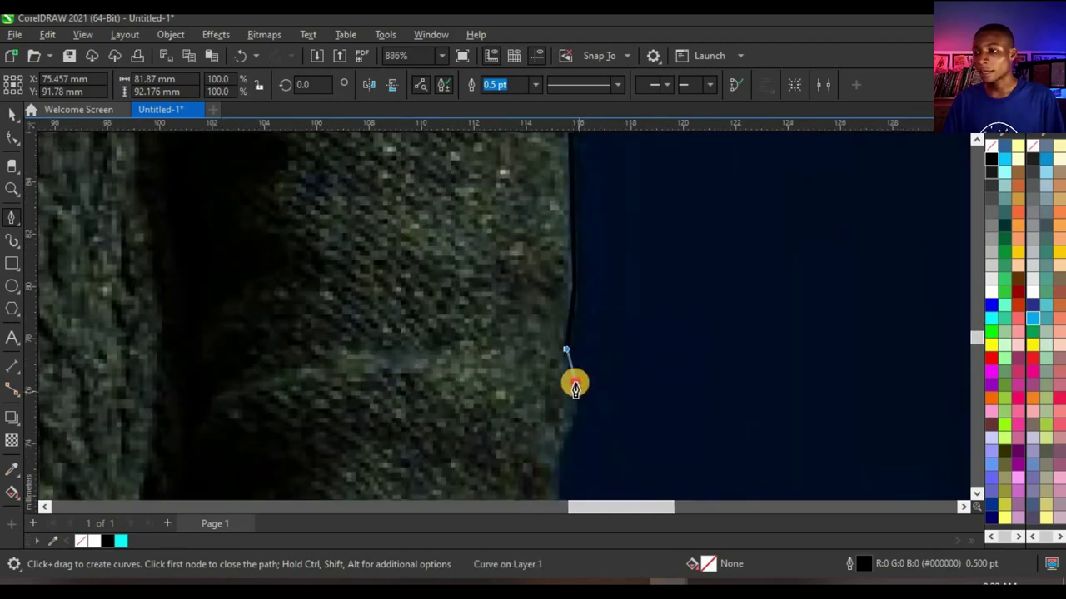
{"action": "scroll", "coordinate": [500, 283], "scroll_direction": "down", "scroll_amount": 5}
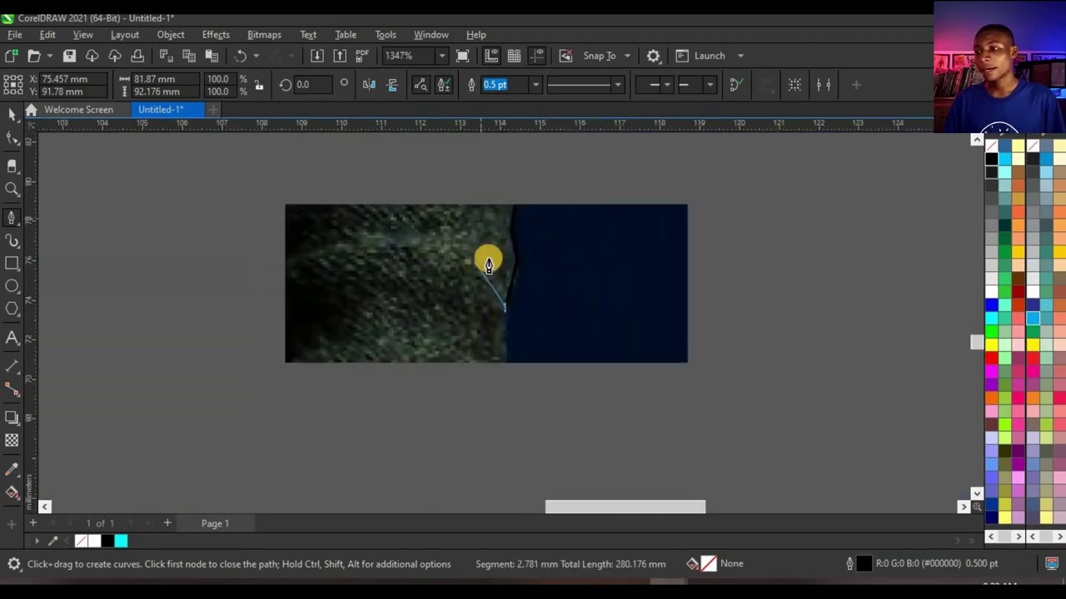
{"action": "scroll", "coordinate": [488, 338], "scroll_direction": "up", "scroll_amount": 4}
- Trace further down the sleeve, through its turn-in and around the cuff
{"action": "left_click", "coordinate": [497, 287]}
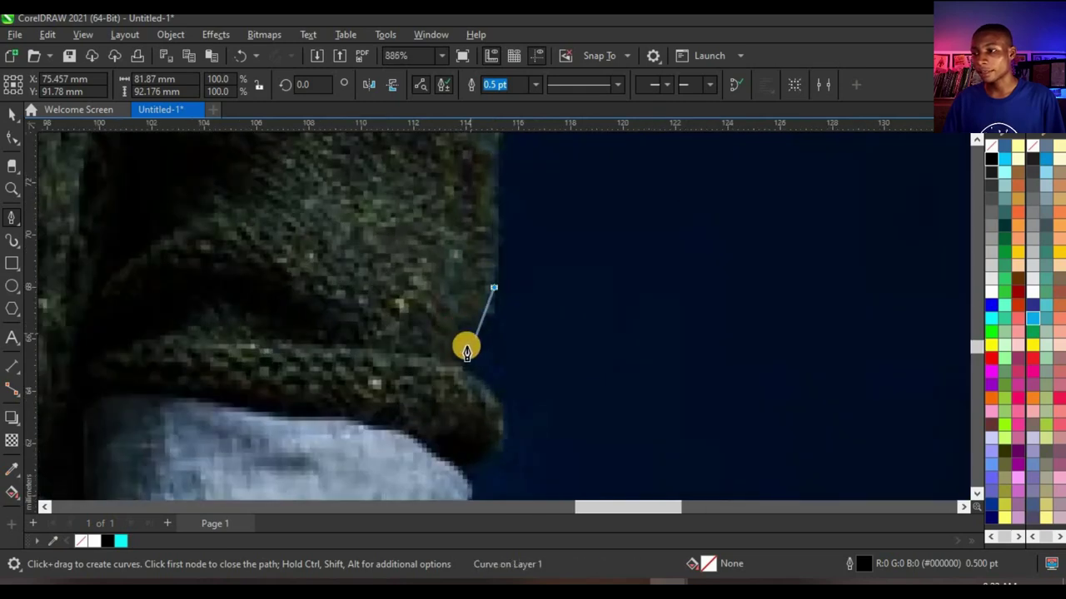
{"action": "left_click", "coordinate": [460, 367]}
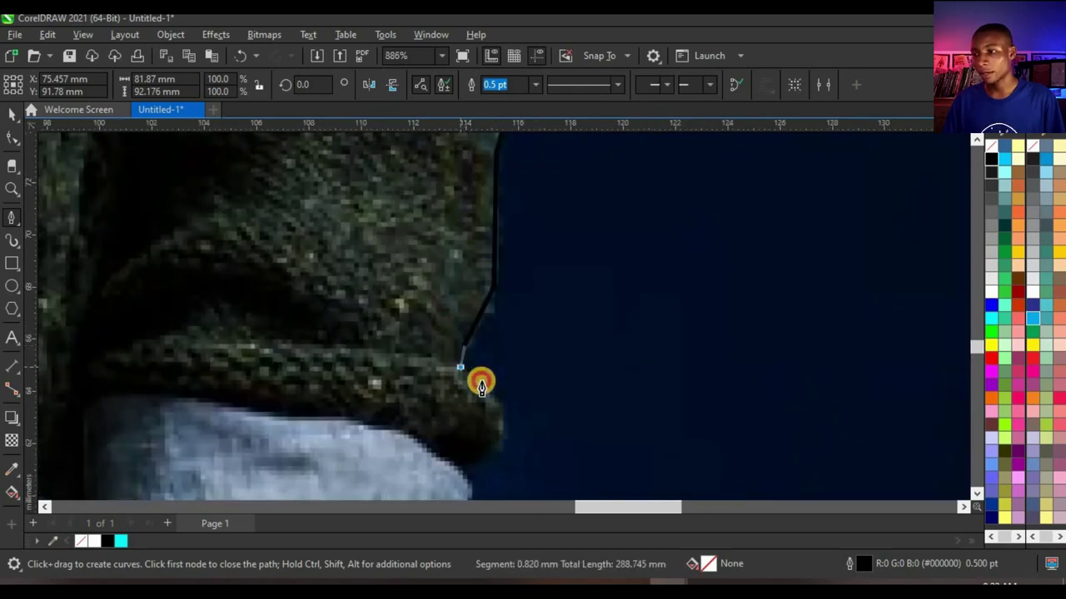
{"action": "left_click", "coordinate": [463, 464]}
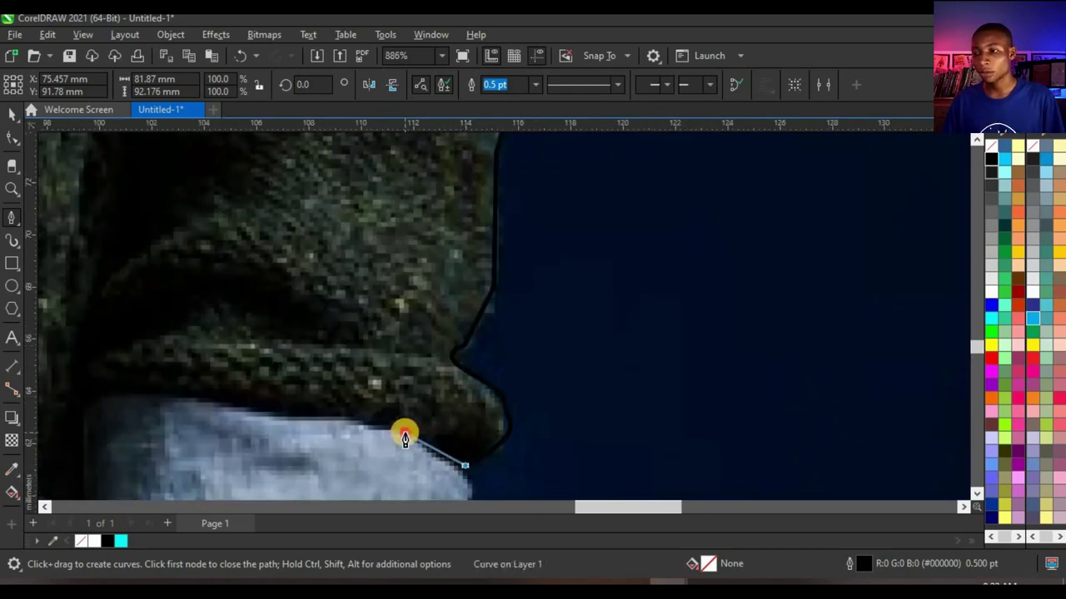
{"action": "scroll", "coordinate": [404, 439], "scroll_direction": "down", "scroll_amount": 3}
{"action": "scroll", "coordinate": [357, 419], "scroll_direction": "up", "scroll_amount": 2}
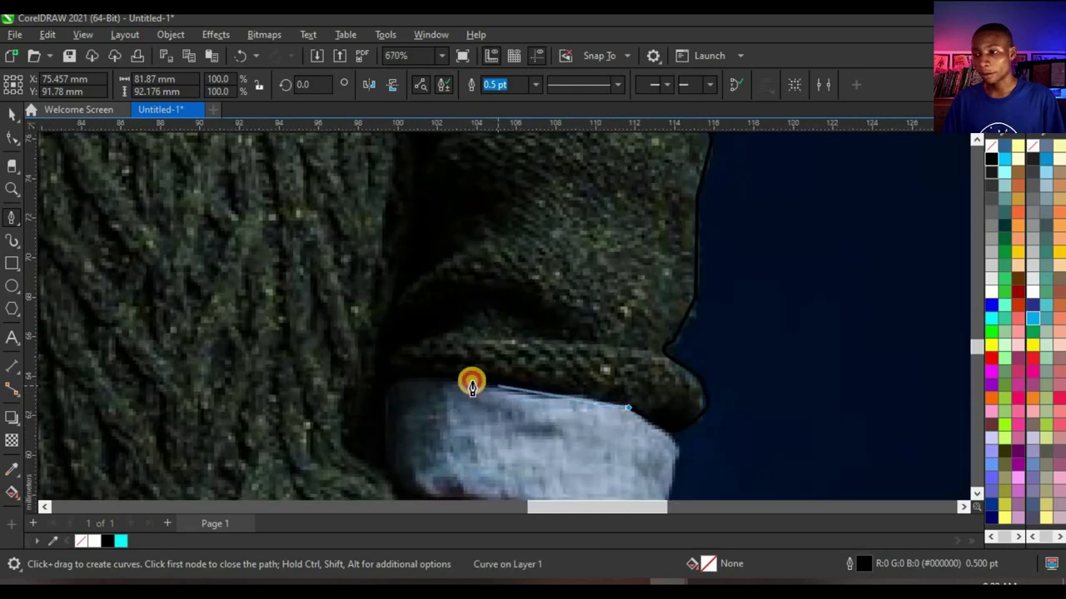
- Add nodes along the shirt cuff, toward the wrist and along the sweater's lower edge
{"action": "left_click_drag", "start_coordinate": [497, 387], "coordinate": [471, 385]}
{"action": "left_click", "coordinate": [370, 333]}
{"action": "scroll", "coordinate": [390, 431], "scroll_direction": "up", "scroll_amount": 2}
{"action": "left_click", "coordinate": [378, 441]}
{"action": "scroll", "coordinate": [402, 371], "scroll_direction": "down", "scroll_amount": 4}
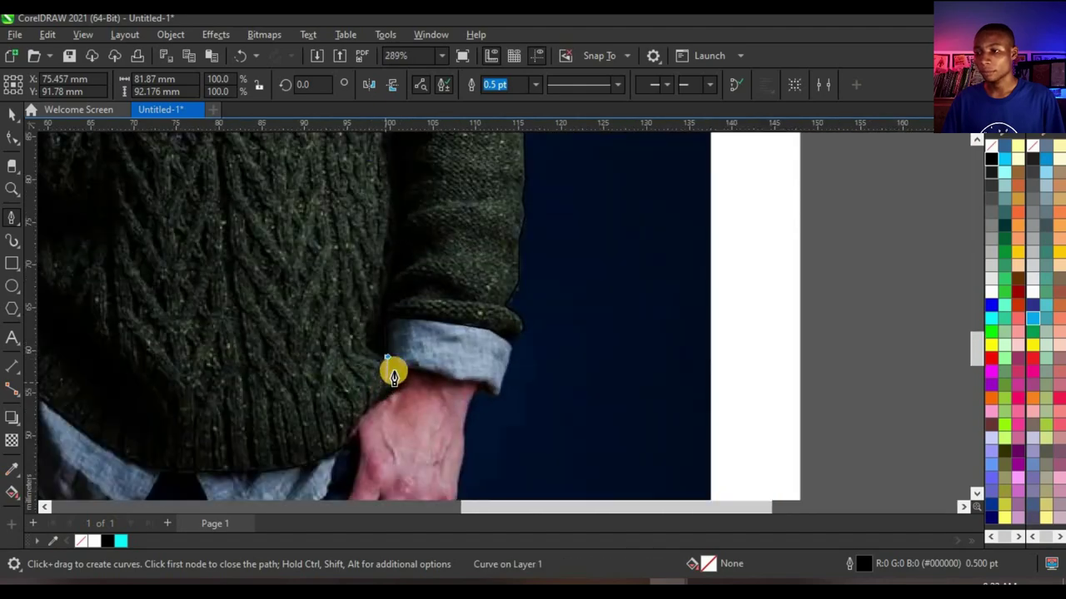
{"action": "scroll", "coordinate": [396, 370], "scroll_direction": "up", "scroll_amount": 3}
{"action": "left_click_drag", "start_coordinate": [400, 393], "coordinate": [380, 422]}
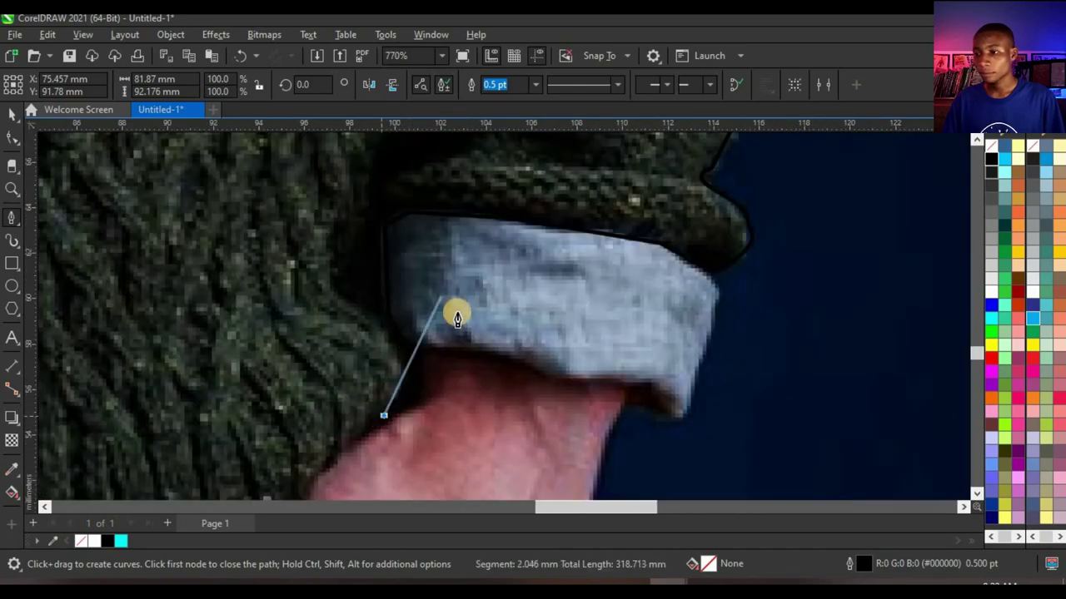
{"action": "scroll", "coordinate": [457, 317], "scroll_direction": "down", "scroll_amount": 1}
{"action": "left_click_drag", "start_coordinate": [374, 364], "coordinate": [359, 406]}
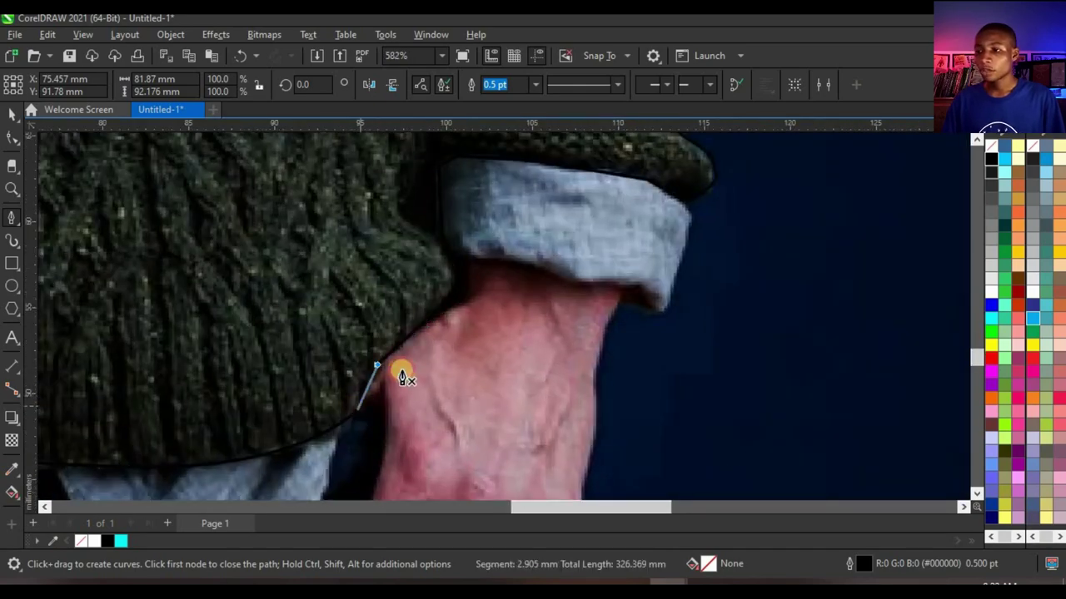
{"action": "scroll", "coordinate": [402, 376], "scroll_direction": "down", "scroll_amount": 7}
{"action": "scroll", "coordinate": [369, 188], "scroll_direction": "up", "scroll_amount": 4}
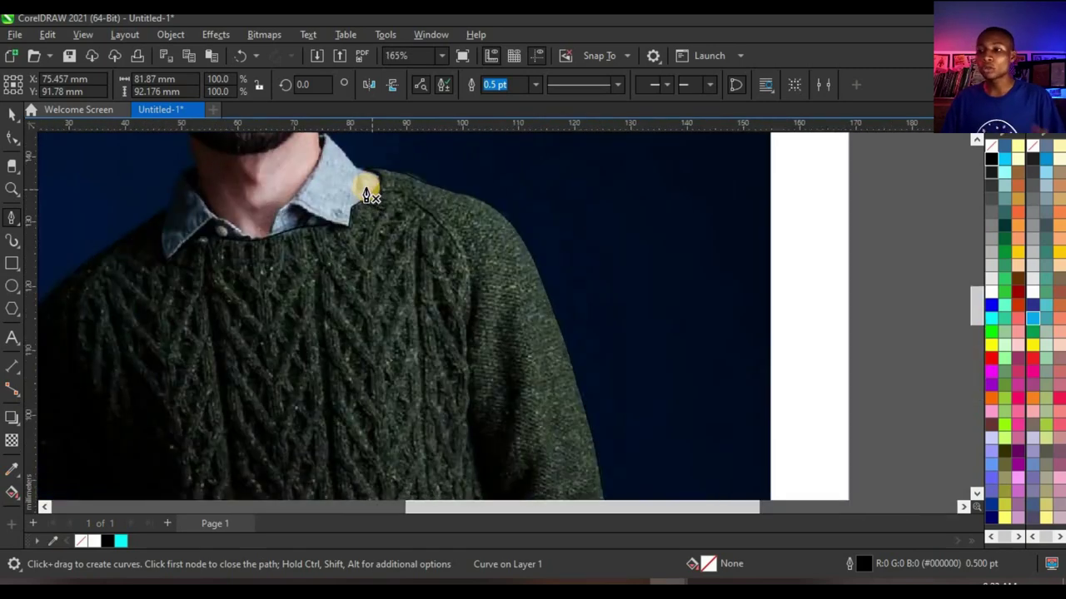
{"action": "scroll", "coordinate": [367, 194], "scroll_direction": "down", "scroll_amount": 3}
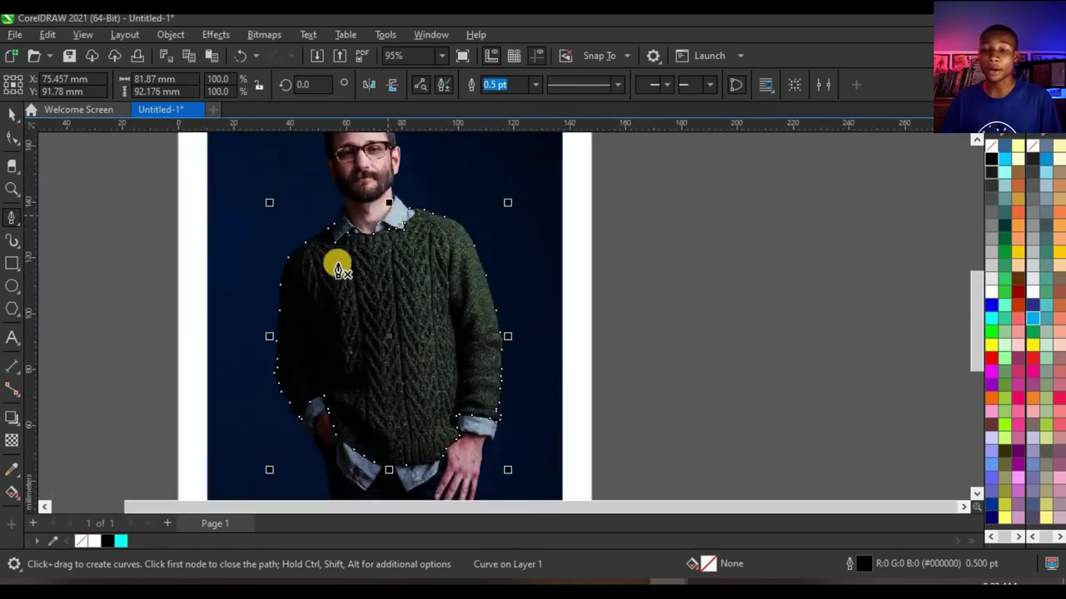
{"action": "scroll", "coordinate": [316, 345], "scroll_direction": "up", "scroll_amount": 3}
{"action": "scroll", "coordinate": [342, 328], "scroll_direction": "down", "scroll_amount": 4}
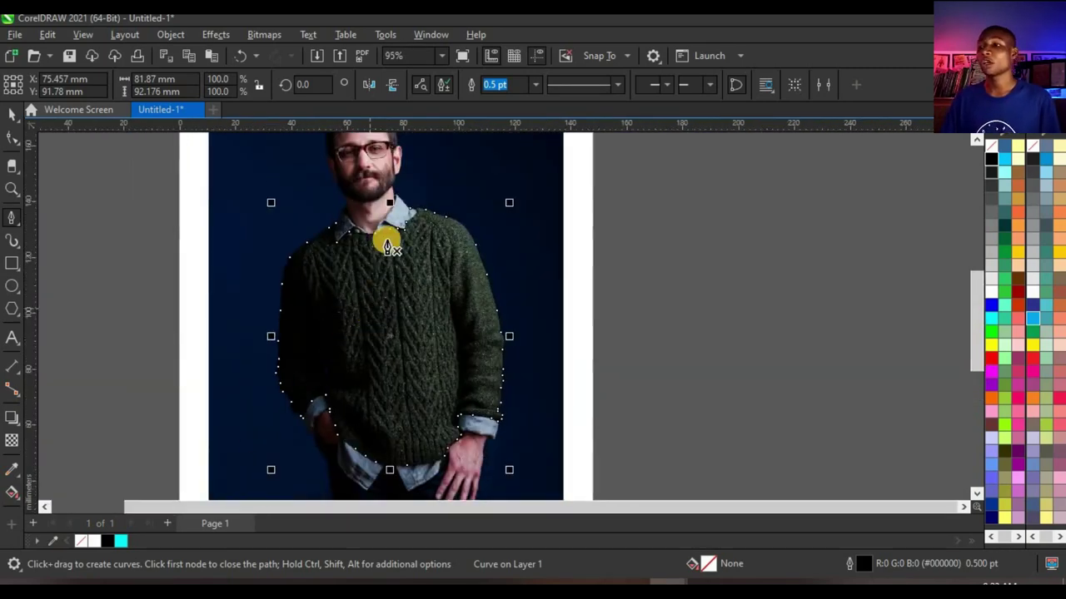
{"action": "scroll", "coordinate": [400, 232], "scroll_direction": "up", "scroll_amount": 1}
{"action": "scroll", "coordinate": [404, 227], "scroll_direction": "up", "scroll_amount": 3}
- Finish the closed silhouette curve by switching back to the Pick tool
{"action": "left_click", "coordinate": [13, 114]}
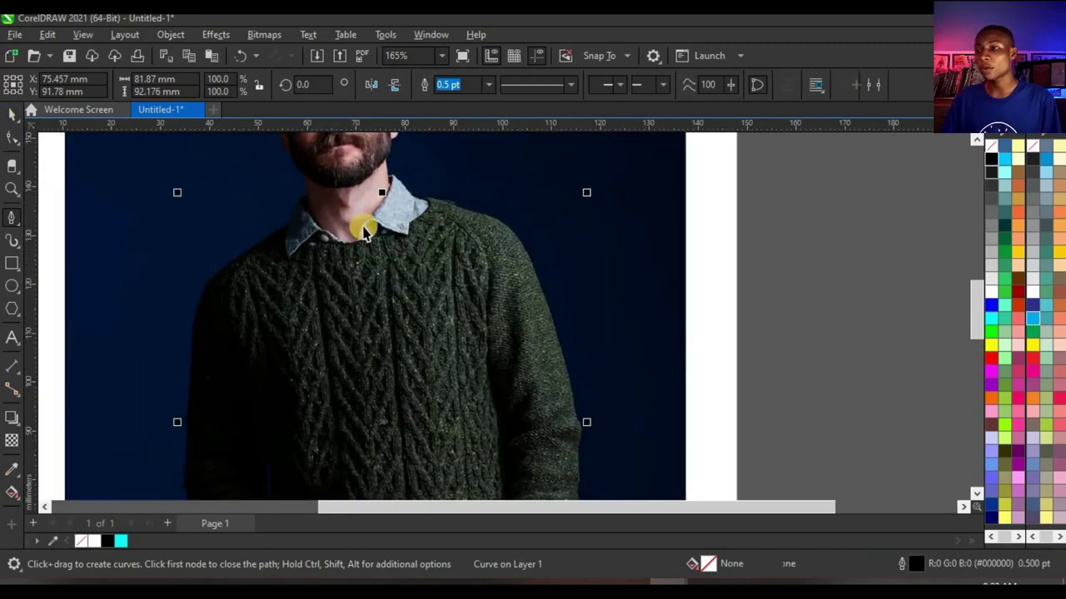
{"action": "scroll", "coordinate": [392, 233], "scroll_direction": "up", "scroll_amount": 7}
{"action": "scroll", "coordinate": [401, 239], "scroll_direction": "down", "scroll_amount": 6}
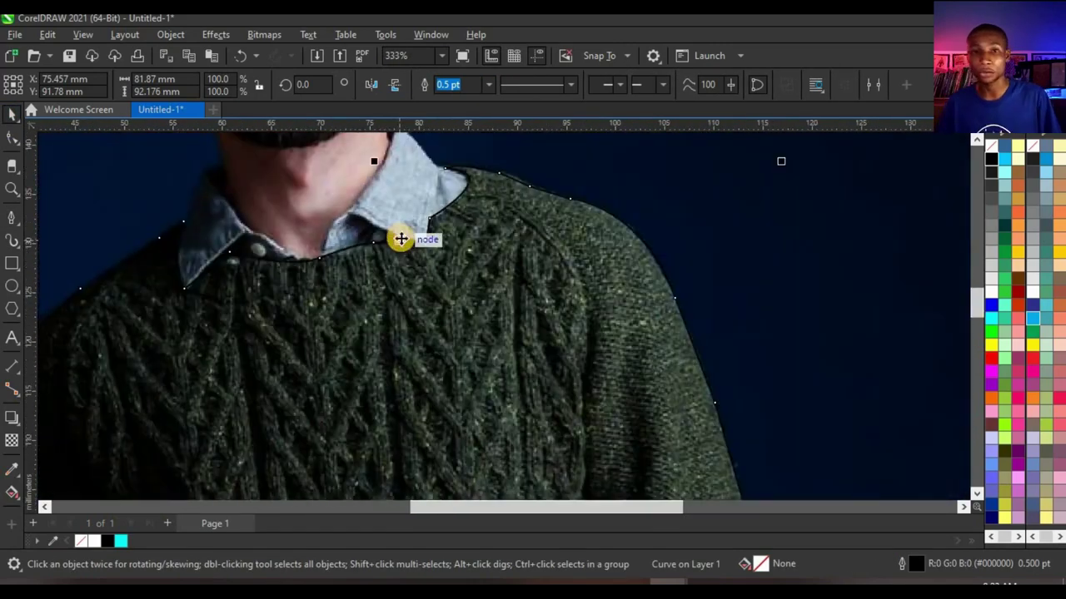
- Make the traced curve's outline colour white from the palette
{"action": "right_click", "coordinate": [990, 296]}
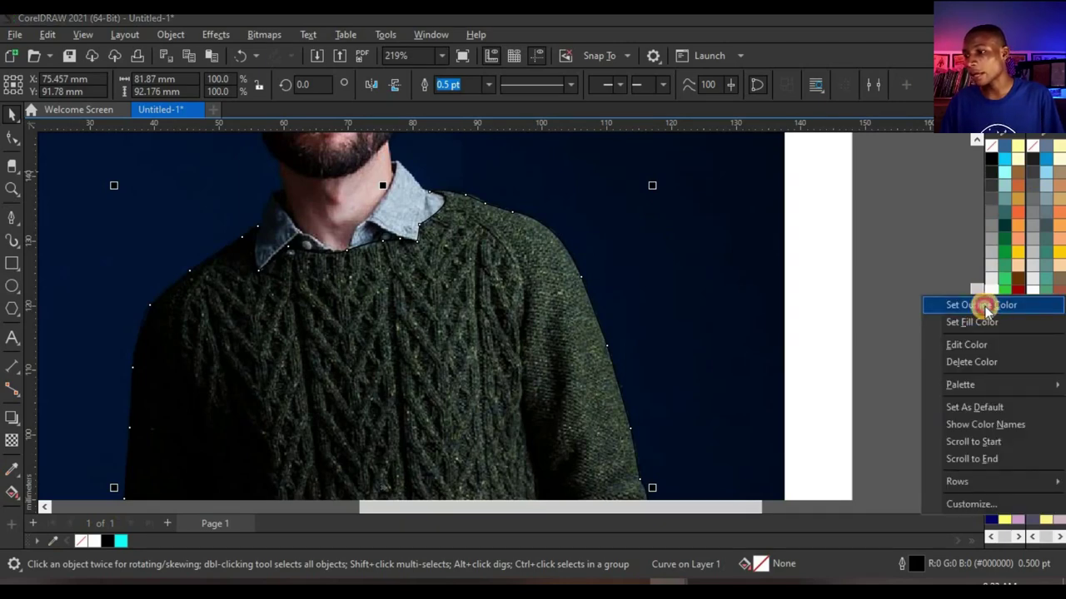
{"action": "left_click", "coordinate": [984, 306]}
{"action": "scroll", "coordinate": [467, 283], "scroll_direction": "down", "scroll_amount": 3}
{"action": "scroll", "coordinate": [458, 266], "scroll_direction": "up", "scroll_amount": 2}
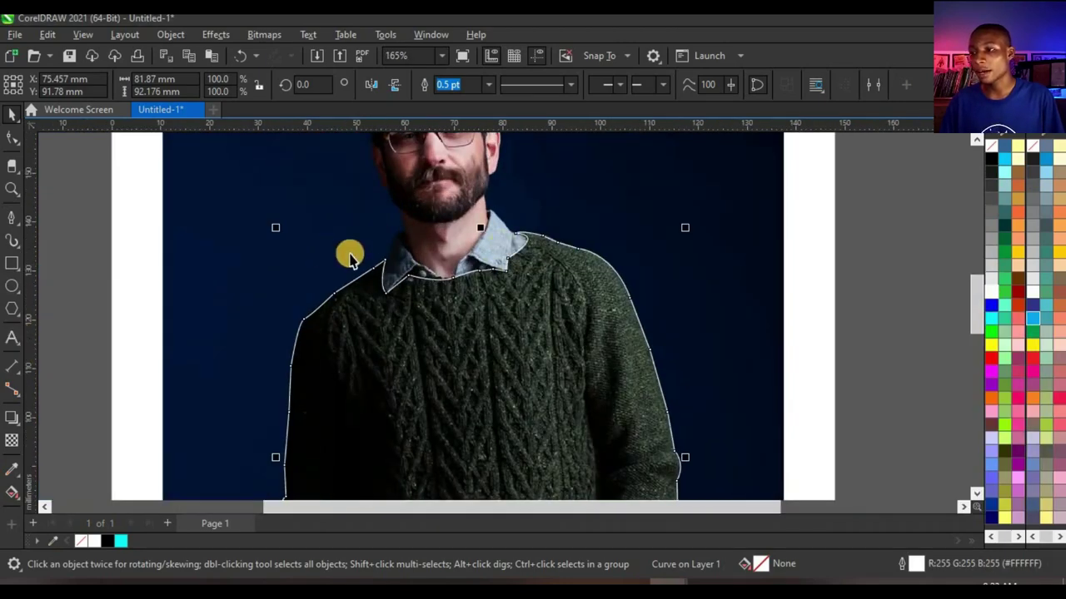
{"action": "scroll", "coordinate": [478, 255], "scroll_direction": "up", "scroll_amount": 3}
{"action": "scroll", "coordinate": [557, 269], "scroll_direction": "down", "scroll_amount": 2}
{"action": "scroll", "coordinate": [475, 278], "scroll_direction": "up", "scroll_amount": 1}
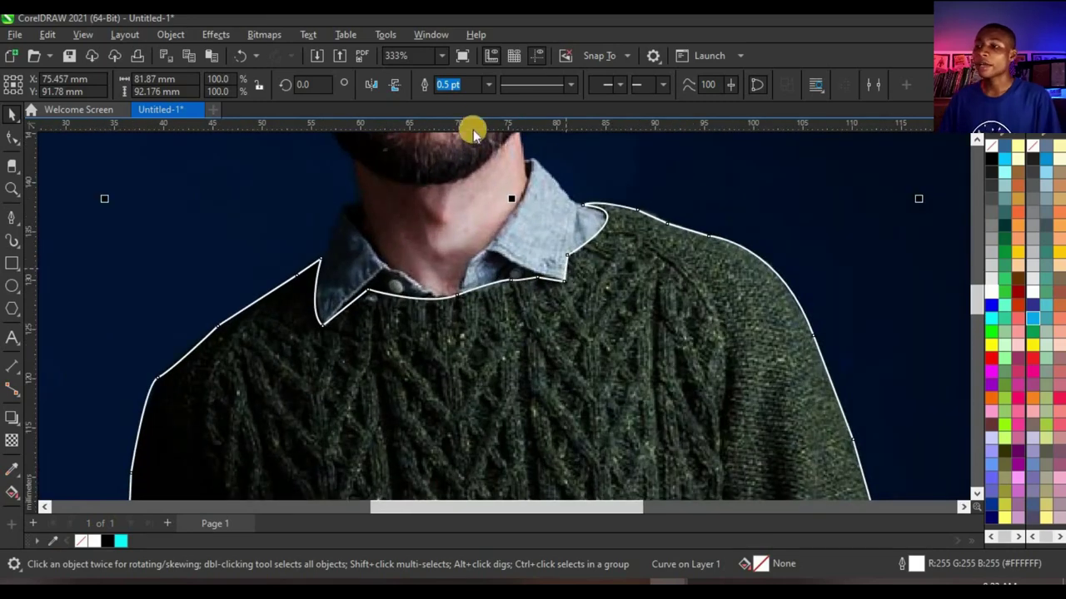
- Set the outline width to 1.0 pt, after first trying 0.75 pt
{"action": "left_click", "coordinate": [487, 86]}
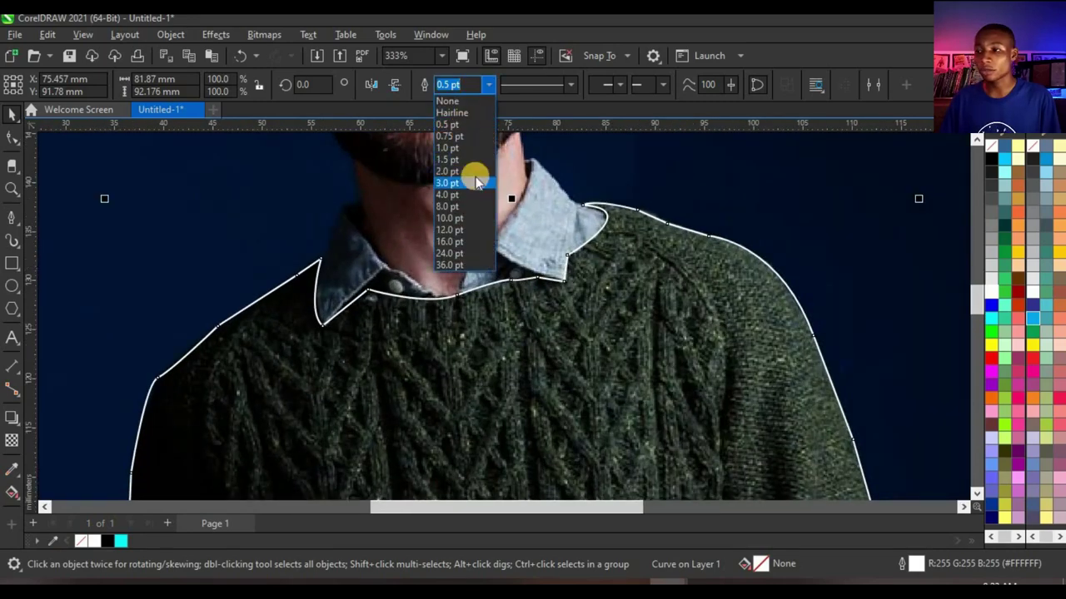
{"action": "left_click", "coordinate": [464, 137]}
{"action": "scroll", "coordinate": [419, 224], "scroll_direction": "down", "scroll_amount": 5}
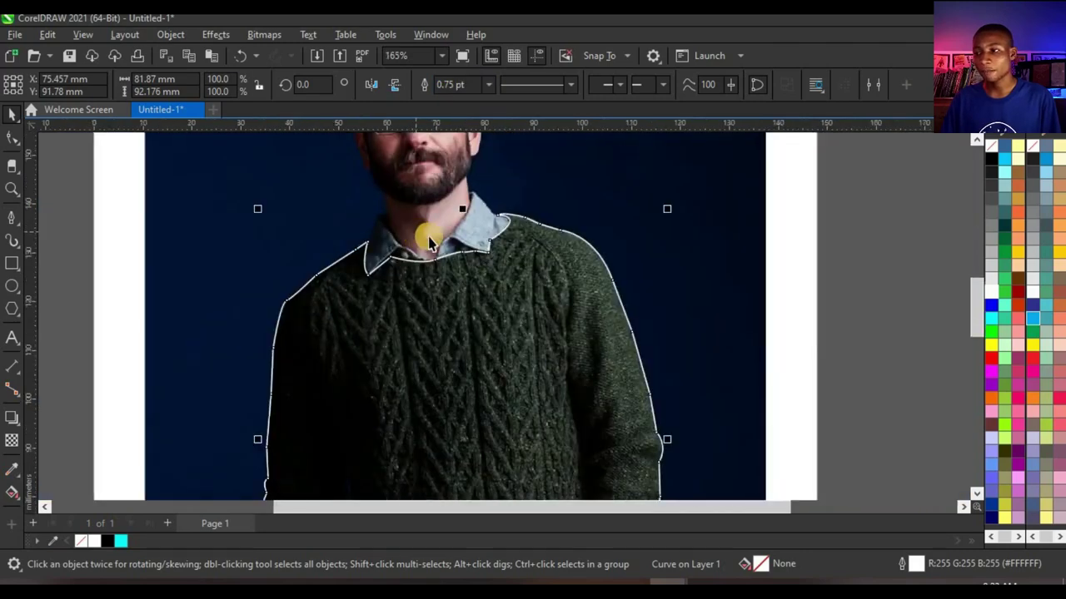
{"action": "scroll", "coordinate": [541, 402], "scroll_direction": "up", "scroll_amount": 4}
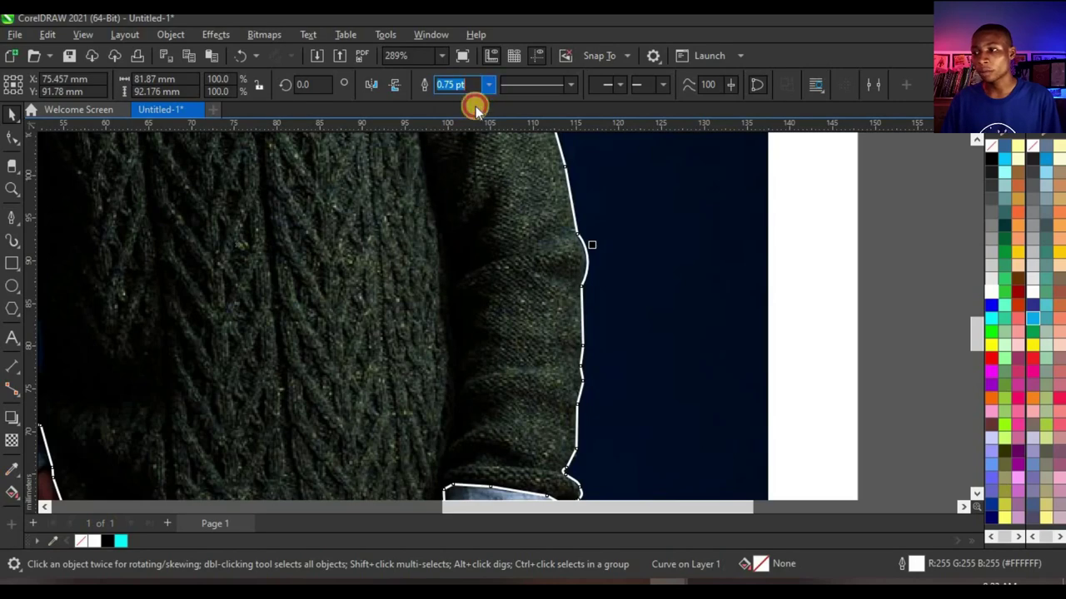
{"action": "left_click", "coordinate": [482, 88]}
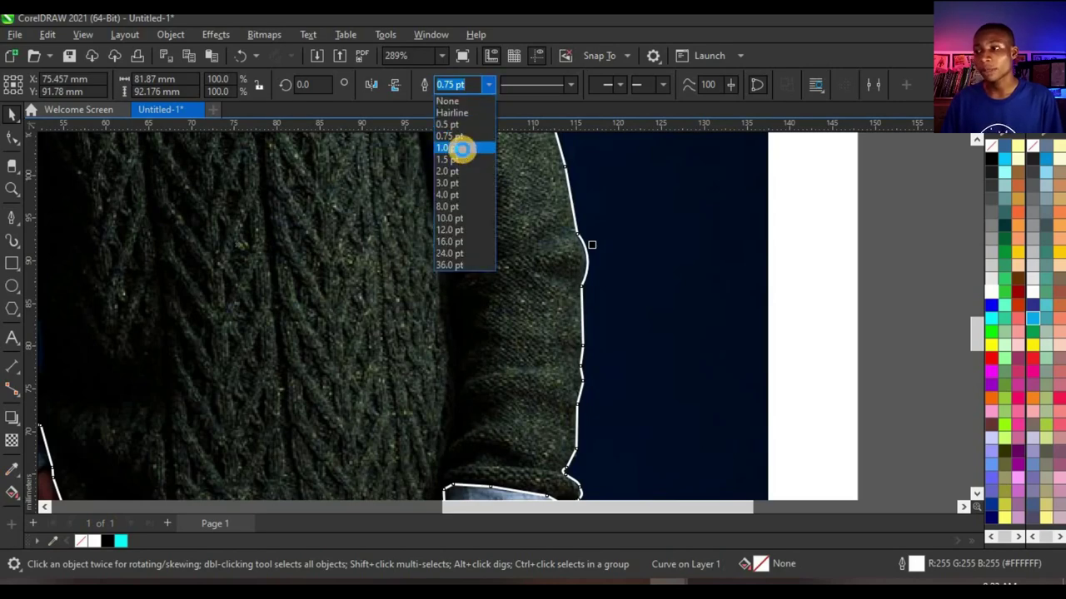
{"action": "left_click", "coordinate": [460, 148]}
{"action": "scroll", "coordinate": [374, 291], "scroll_direction": "down", "scroll_amount": 4}
{"action": "scroll", "coordinate": [366, 223], "scroll_direction": "up", "scroll_amount": 3}
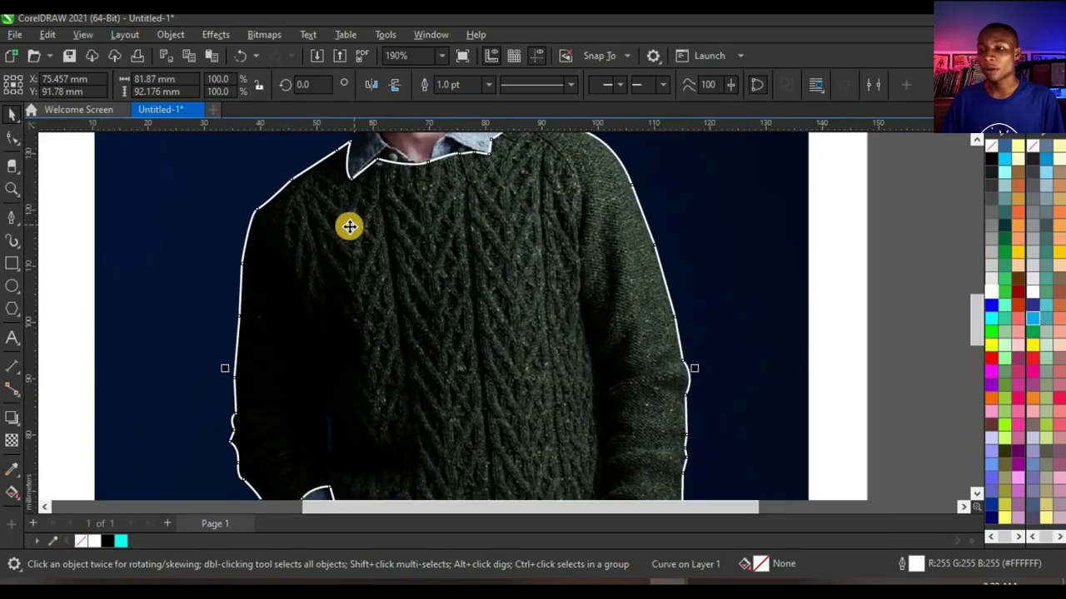
{"action": "scroll", "coordinate": [375, 309], "scroll_direction": "down", "scroll_amount": 4}
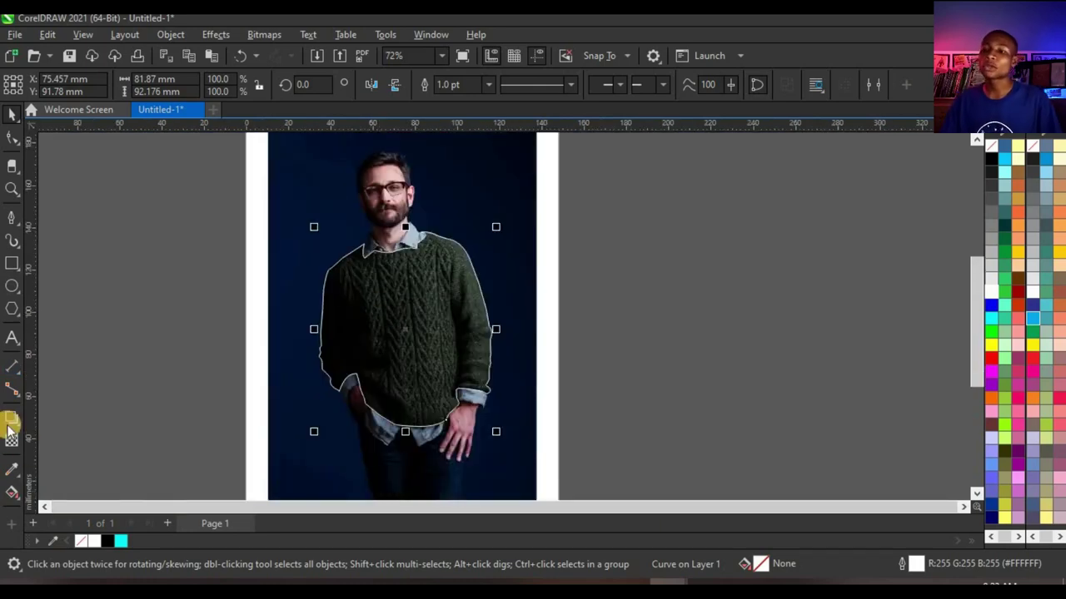
- Add a drop shadow to the traced sweater outline
{"action": "left_click", "coordinate": [12, 418]}
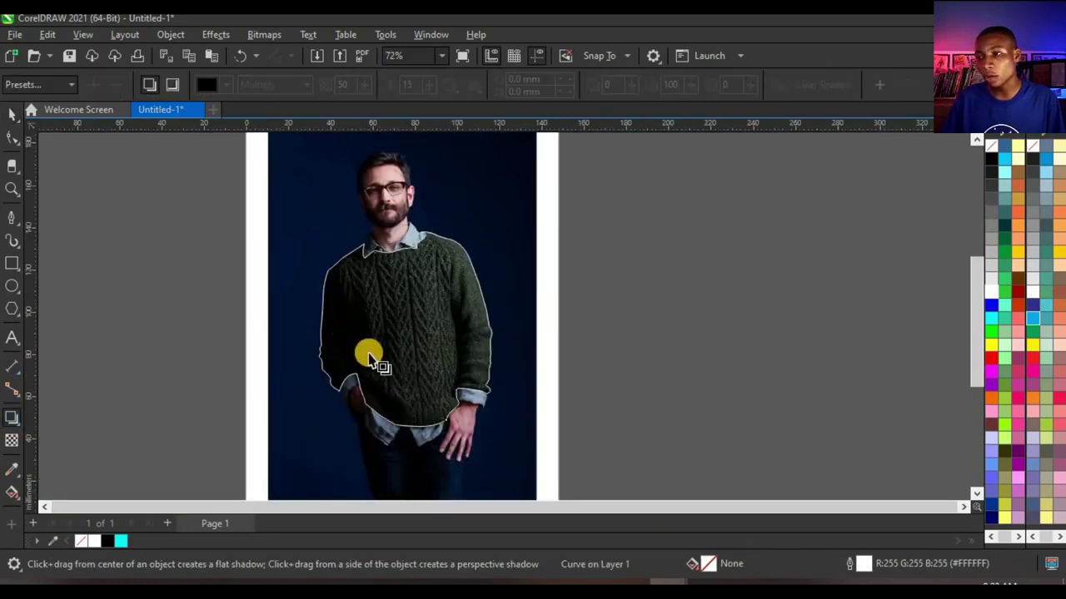
{"action": "left_click_drag", "start_coordinate": [369, 352], "coordinate": [402, 343]}
{"action": "scroll", "coordinate": [402, 343], "scroll_direction": "up", "scroll_amount": 2}
{"action": "scroll", "coordinate": [397, 202], "scroll_direction": "down", "scroll_amount": 2}
{"action": "scroll", "coordinate": [419, 214], "scroll_direction": "up", "scroll_amount": 2}
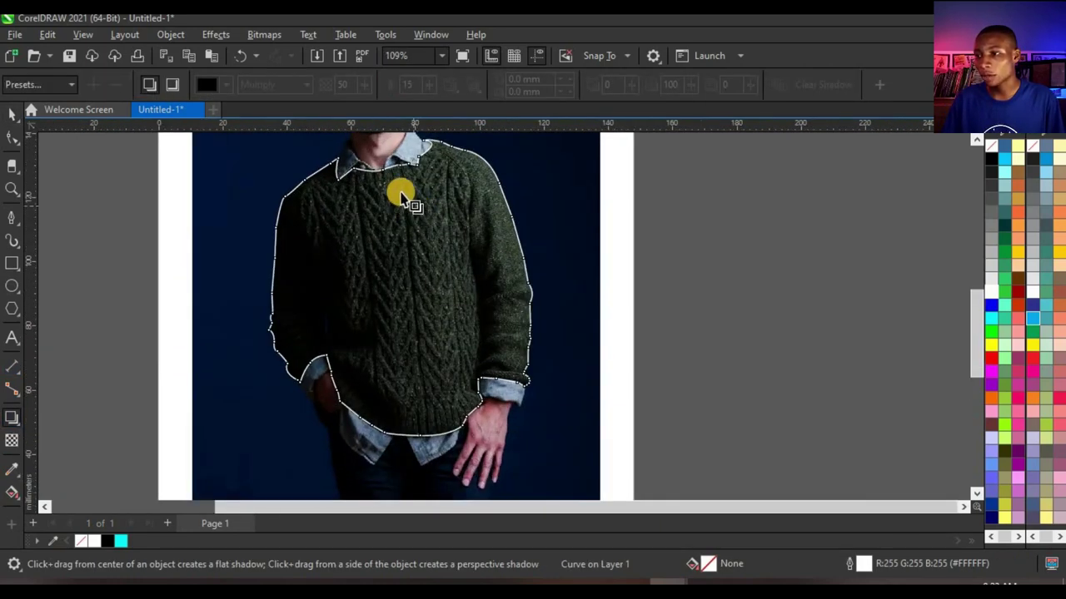
{"action": "left_click_drag", "start_coordinate": [402, 265], "coordinate": [401, 438]}
{"action": "scroll", "coordinate": [475, 347], "scroll_direction": "down", "scroll_amount": 2}
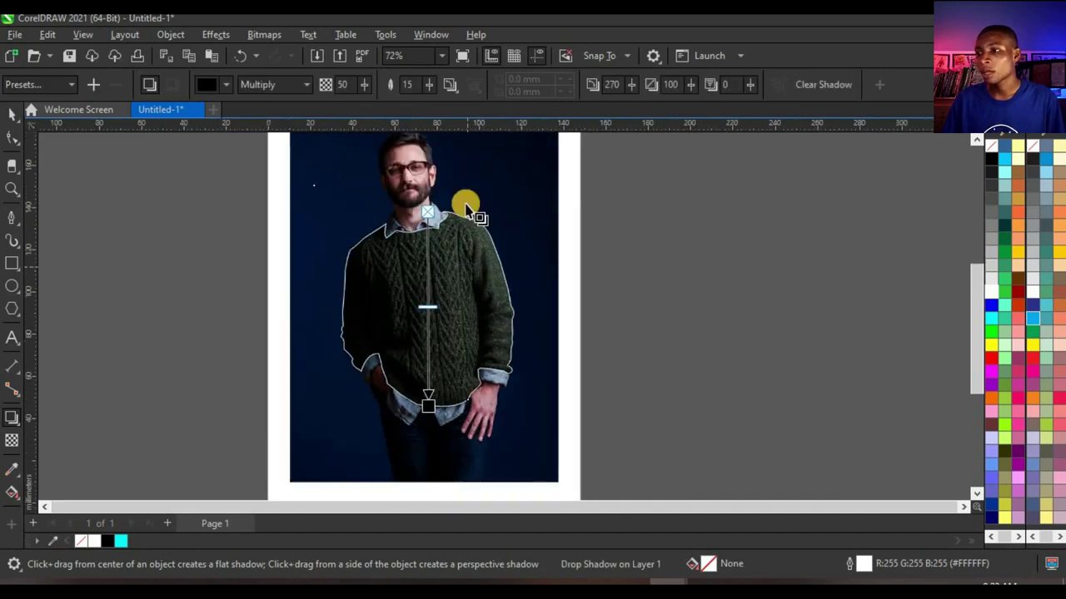
{"action": "scroll", "coordinate": [466, 205], "scroll_direction": "up", "scroll_amount": 3}
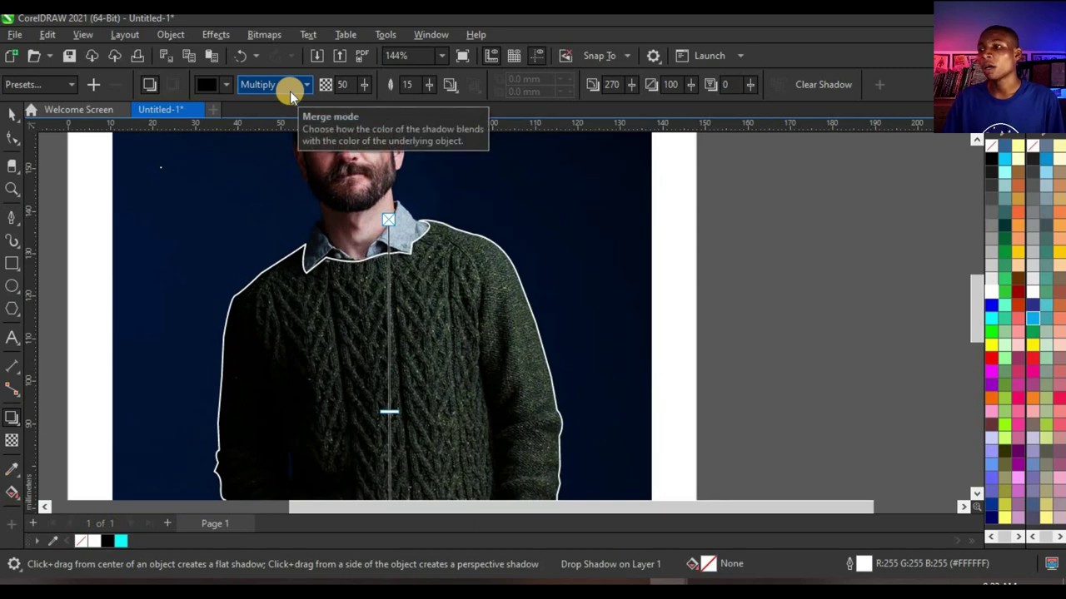
- Set the shadow's merge mode to Normal and feathering direction to Outside
{"action": "left_click", "coordinate": [290, 91]}
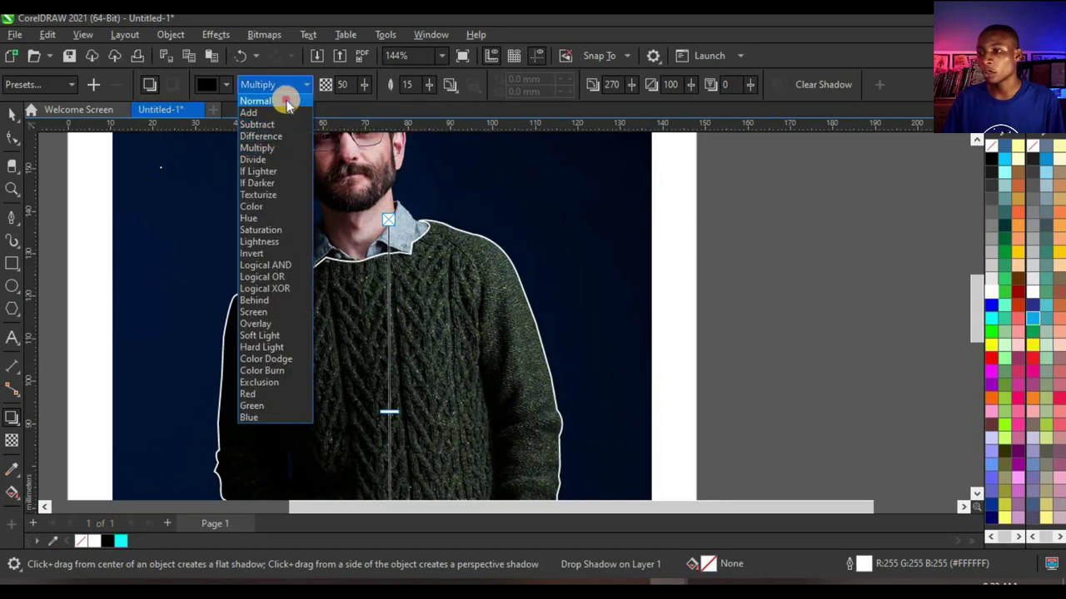
{"action": "left_click", "coordinate": [283, 101]}
{"action": "scroll", "coordinate": [425, 264], "scroll_direction": "up", "scroll_amount": 1}
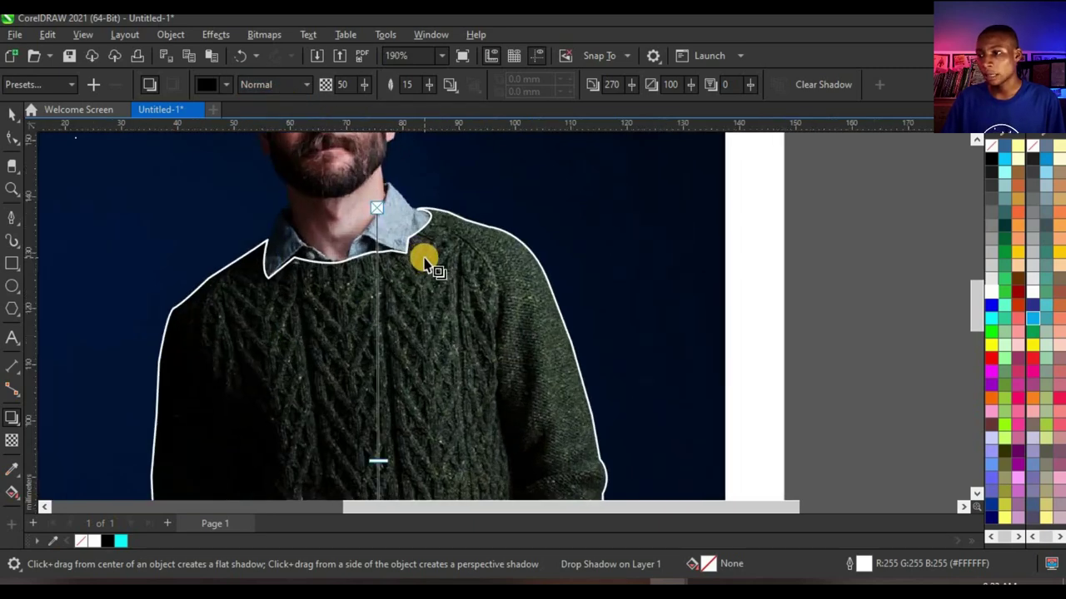
{"action": "left_click", "coordinate": [449, 86]}
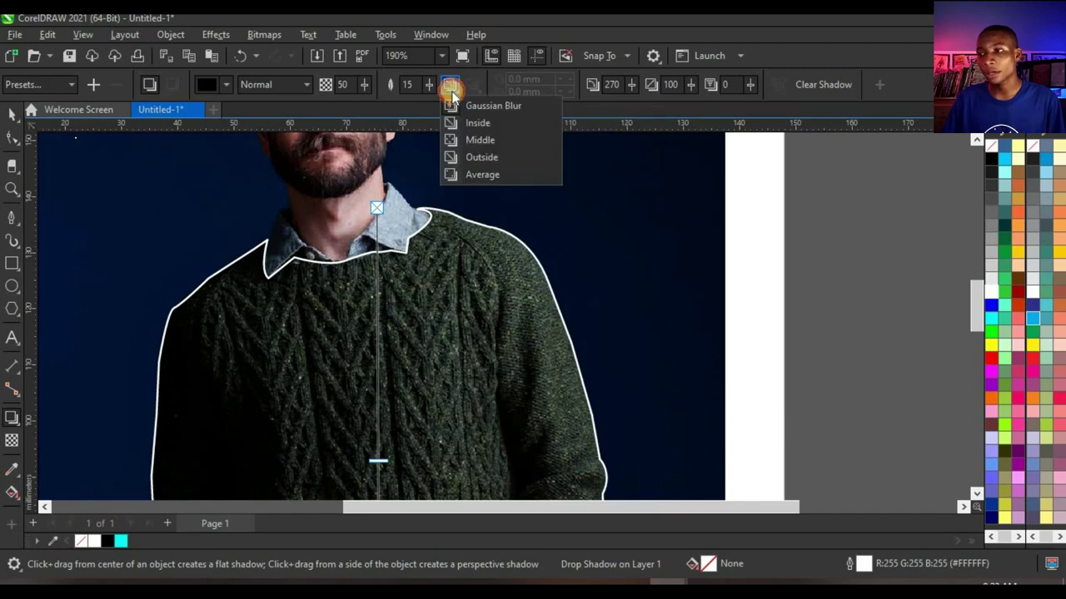
{"action": "left_click", "coordinate": [480, 159]}
{"action": "scroll", "coordinate": [492, 253], "scroll_direction": "down", "scroll_amount": 1}
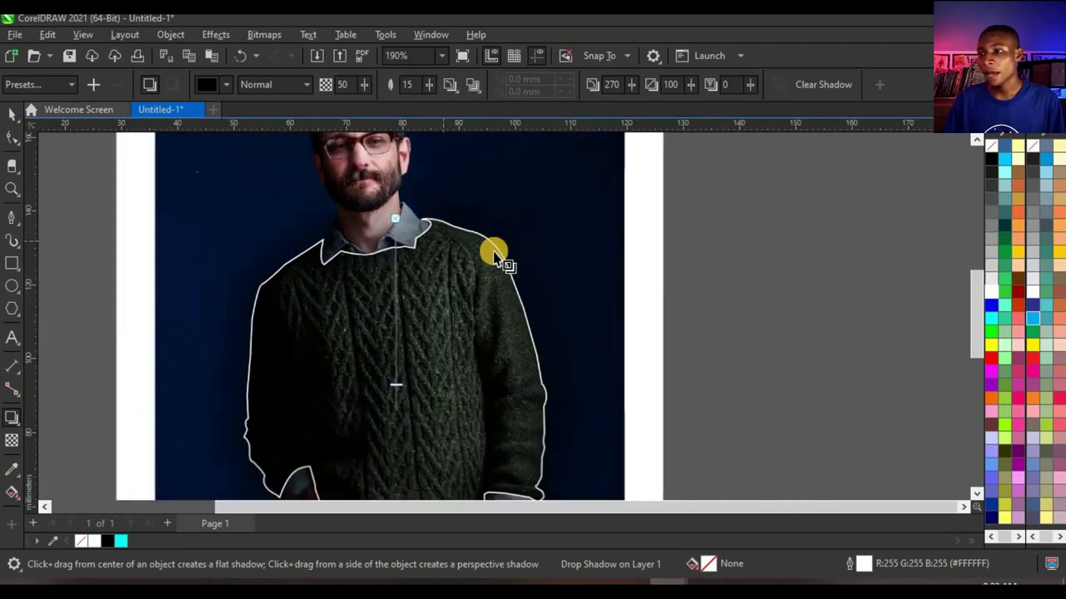
{"action": "scroll", "coordinate": [505, 255], "scroll_direction": "up", "scroll_amount": 2}
{"action": "scroll", "coordinate": [487, 295], "scroll_direction": "down", "scroll_amount": 1}
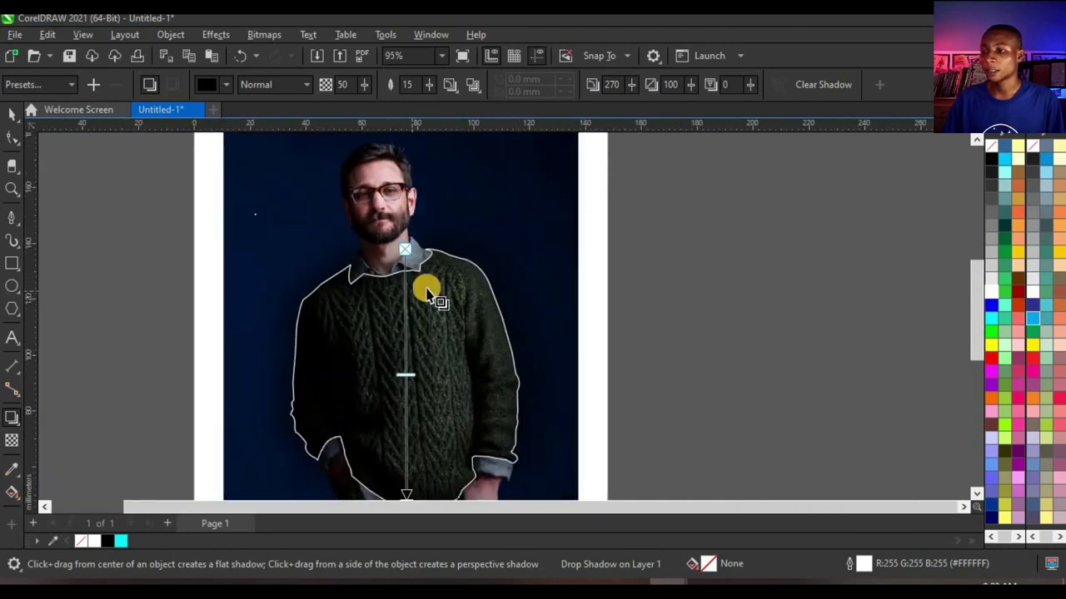
{"action": "scroll", "coordinate": [358, 268], "scroll_direction": "up", "scroll_amount": 1}
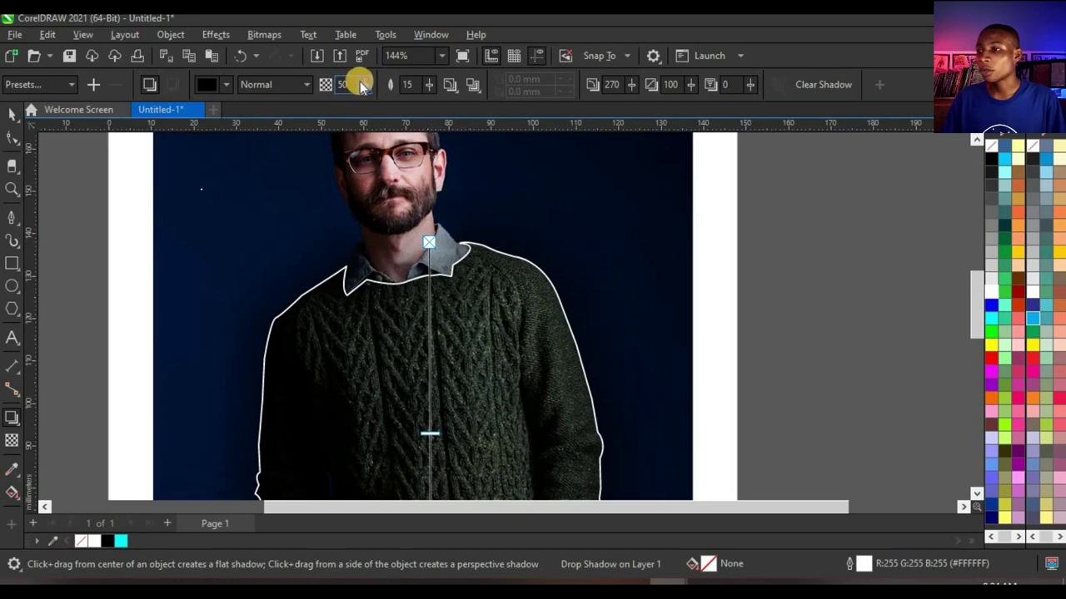
- Raise the shadow opacity from 50 to 80, keeping Normal blending
{"action": "mouse_move", "coordinate": [363, 87]}
{"action": "left_mouse_down"}
{"action": "mouse_move", "coordinate": [380, 89]}
{"action": "mouse_move", "coordinate": [374, 84]}
{"action": "left_mouse_up"}
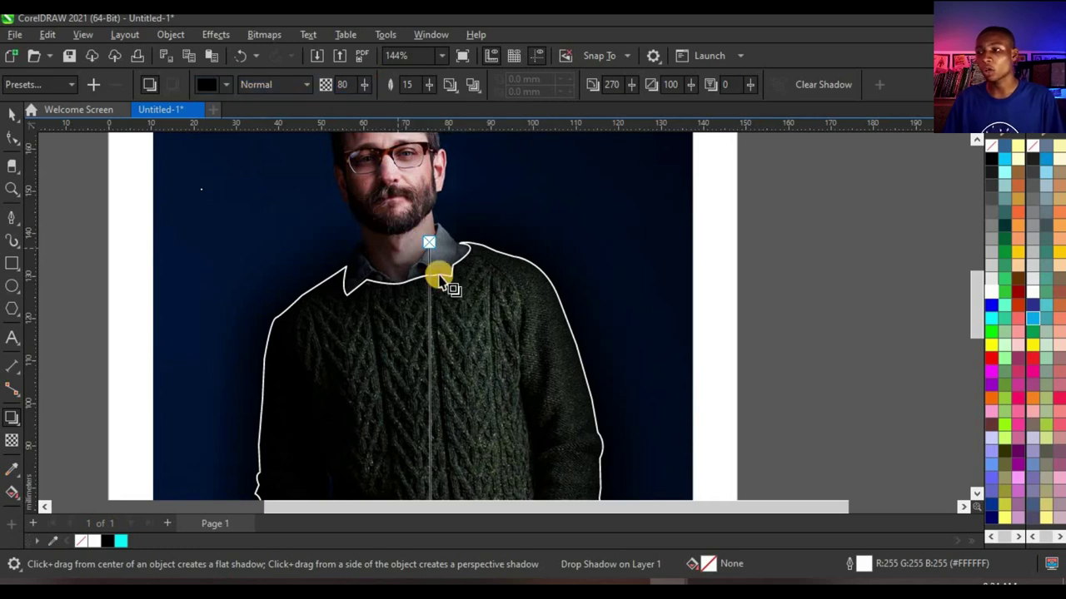
{"action": "scroll", "coordinate": [438, 287], "scroll_direction": "down", "scroll_amount": 1}
{"action": "scroll", "coordinate": [433, 287], "scroll_direction": "up", "scroll_amount": 1}
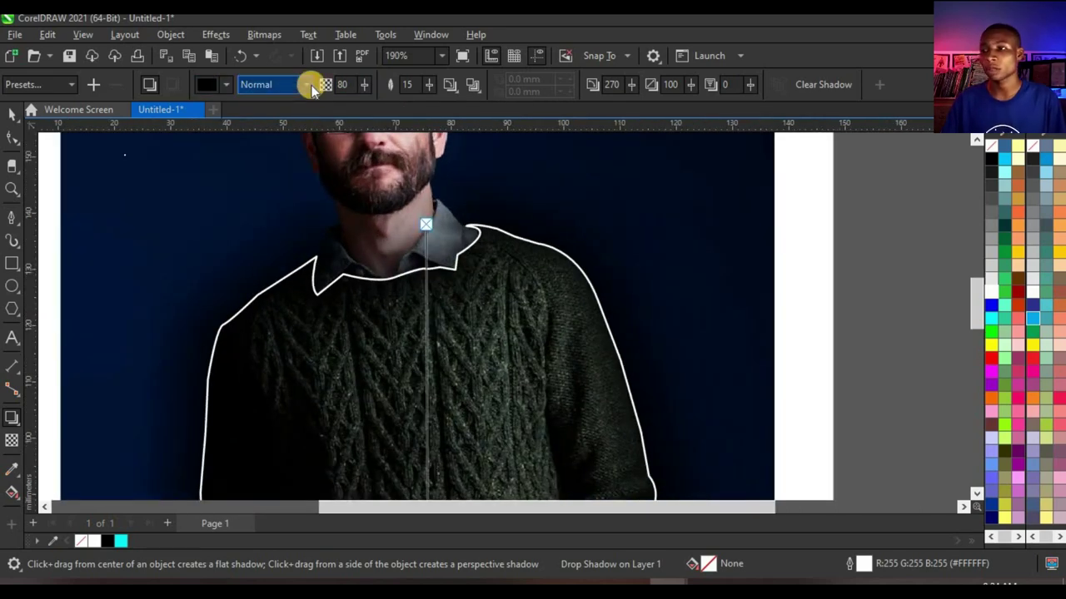
{"action": "left_click", "coordinate": [307, 84]}
{"action": "left_click", "coordinate": [308, 86]}
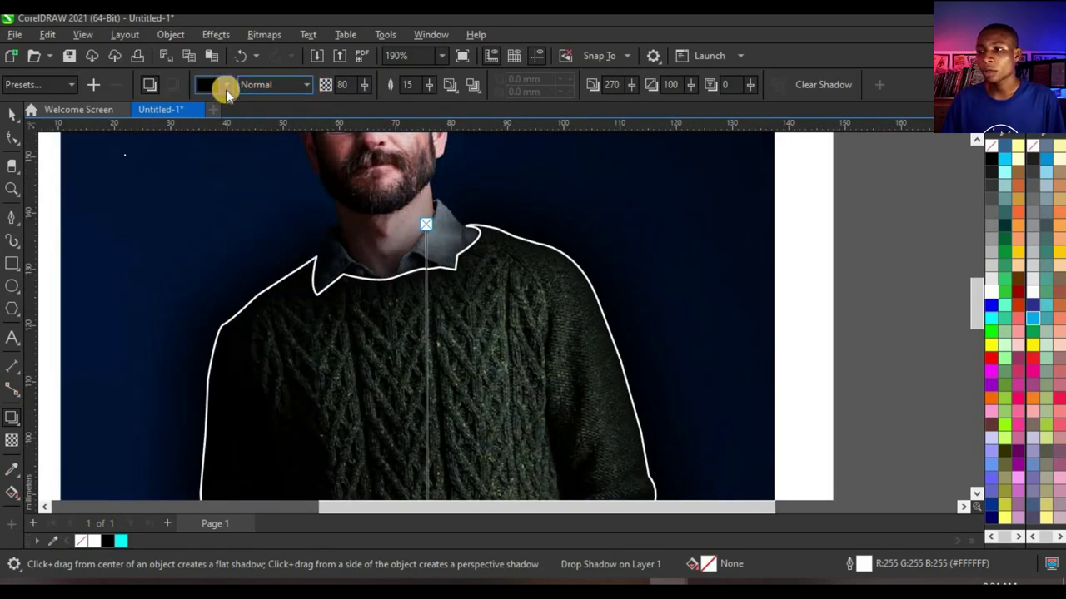
{"action": "left_click", "coordinate": [226, 86]}
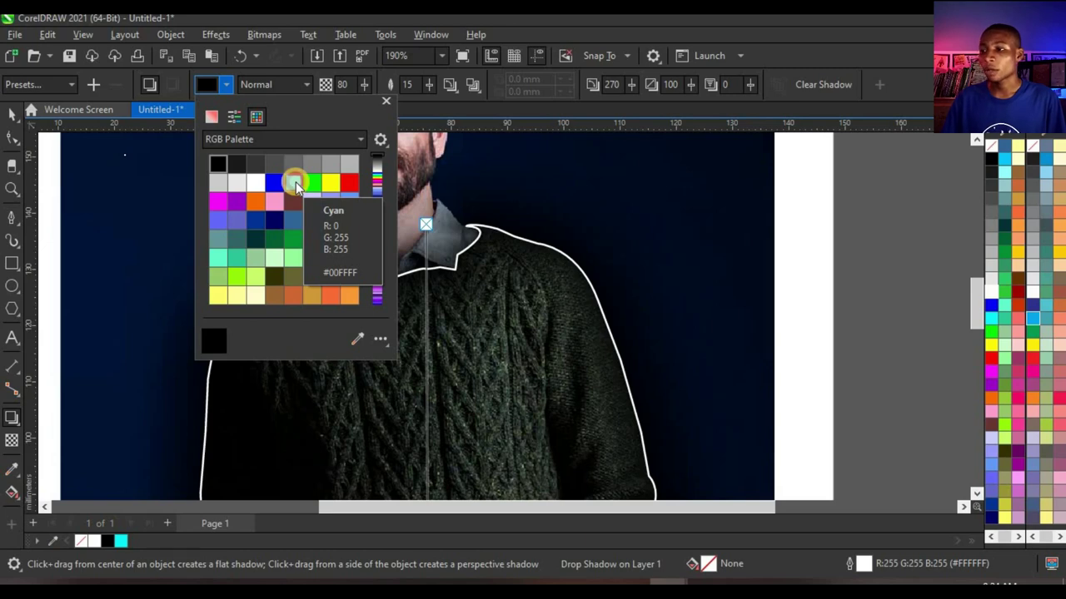
- Change the shadow colour to Cyan
{"action": "left_click", "coordinate": [295, 181]}
{"action": "scroll", "coordinate": [513, 291], "scroll_direction": "down", "scroll_amount": 2}
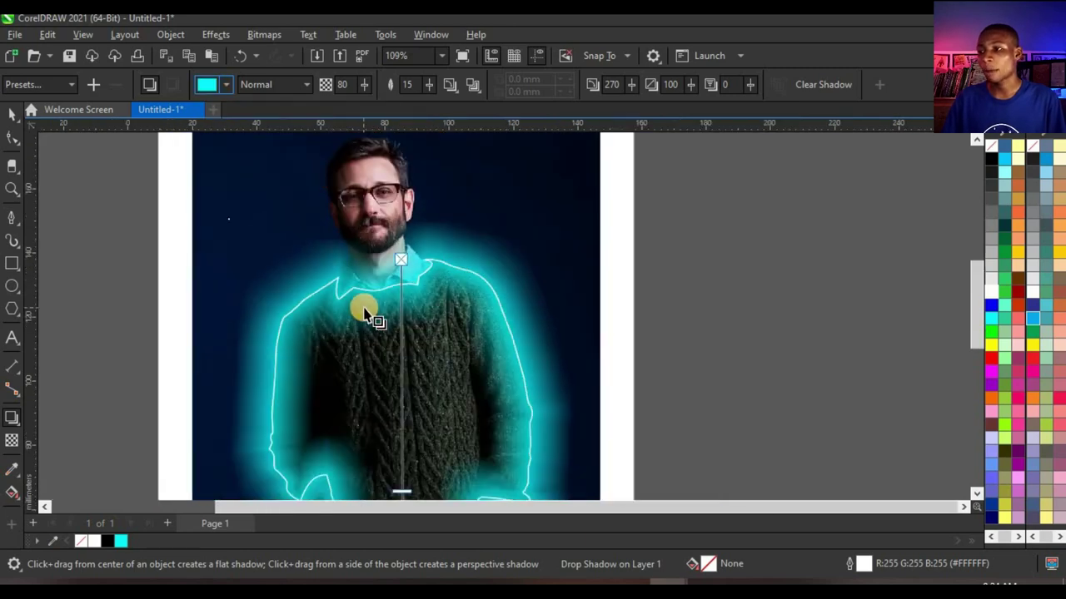
{"action": "scroll", "coordinate": [436, 226], "scroll_direction": "up", "scroll_amount": 3}
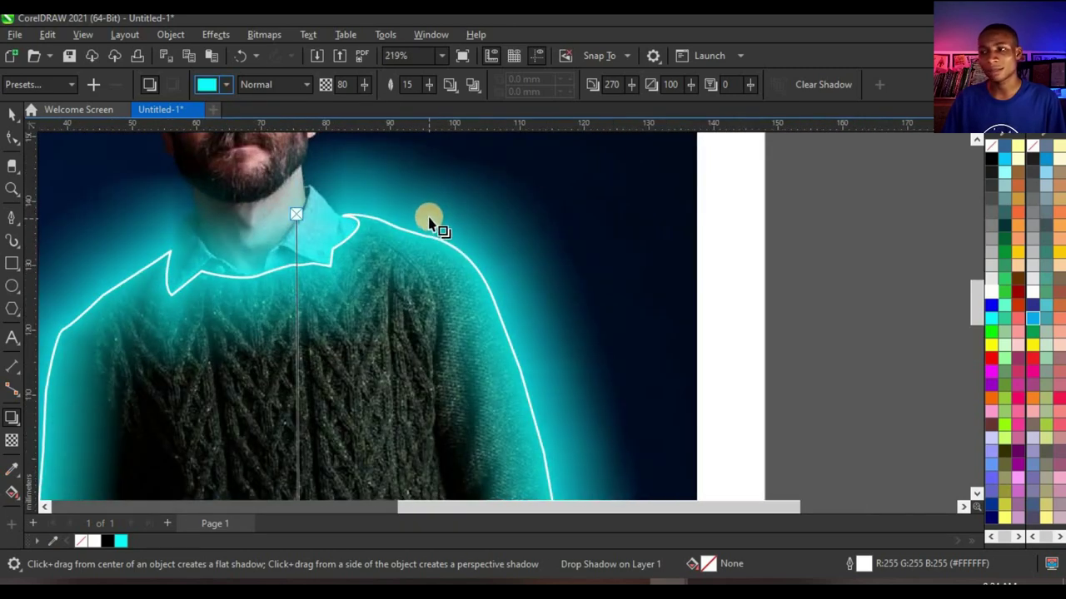
- Lower the shadow feathering from 15 to 4 and its opacity to 39
{"action": "left_click_drag", "start_coordinate": [427, 87], "coordinate": [423, 87]}
{"action": "left_click", "coordinate": [412, 86]}
{"action": "left_click", "coordinate": [361, 86]}
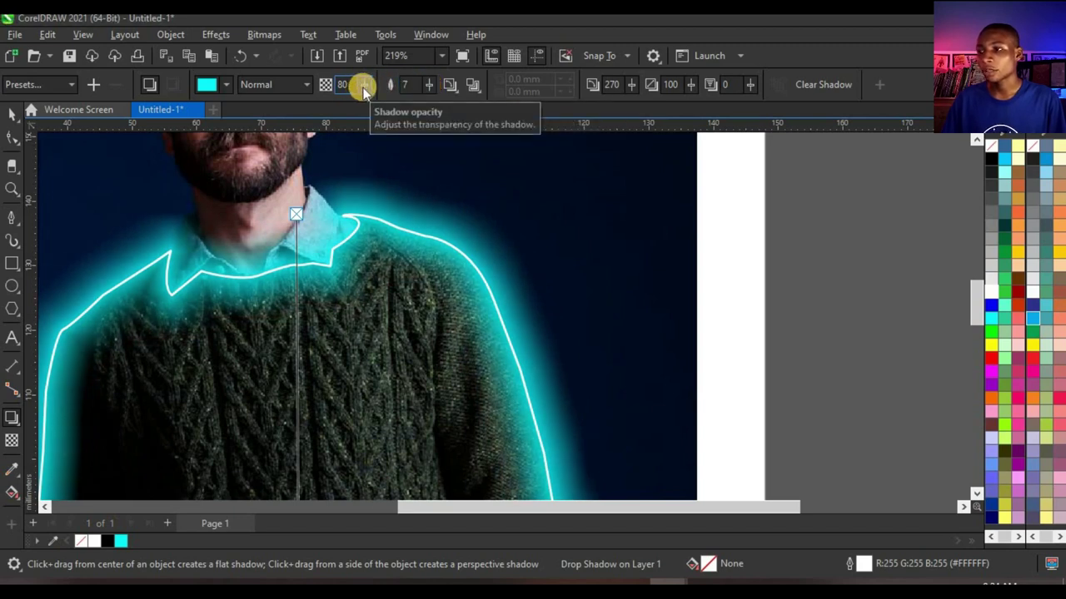
{"action": "mouse_move", "coordinate": [364, 90]}
{"action": "left_mouse_down"}
{"action": "mouse_move", "coordinate": [340, 90]}
{"action": "mouse_move", "coordinate": [352, 85]}
{"action": "left_mouse_up"}
{"action": "scroll", "coordinate": [416, 228], "scroll_direction": "down", "scroll_amount": 4}
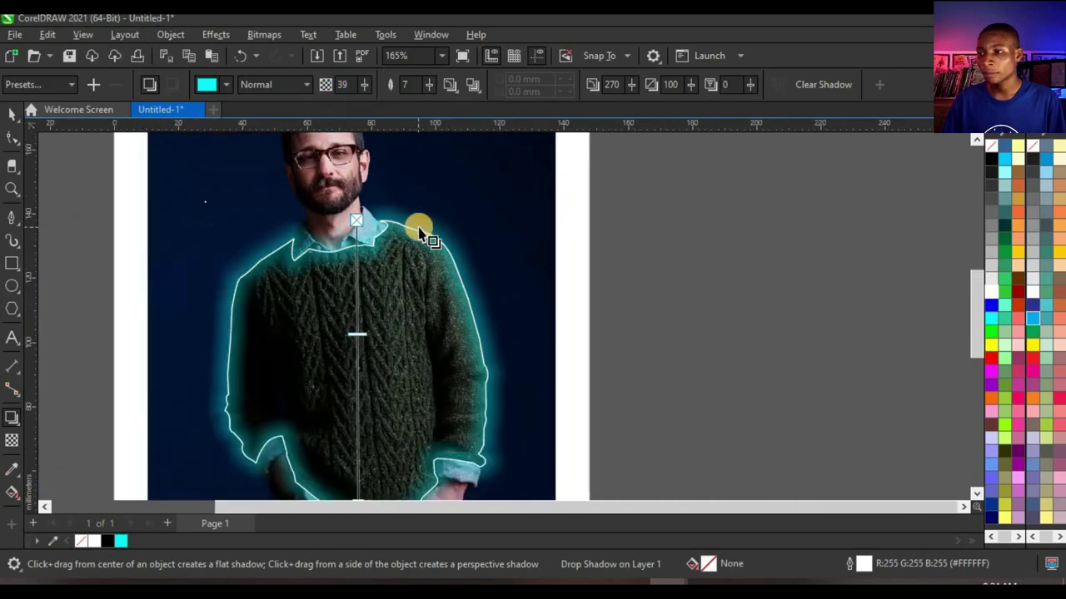
{"action": "scroll", "coordinate": [421, 245], "scroll_direction": "up", "scroll_amount": 4}
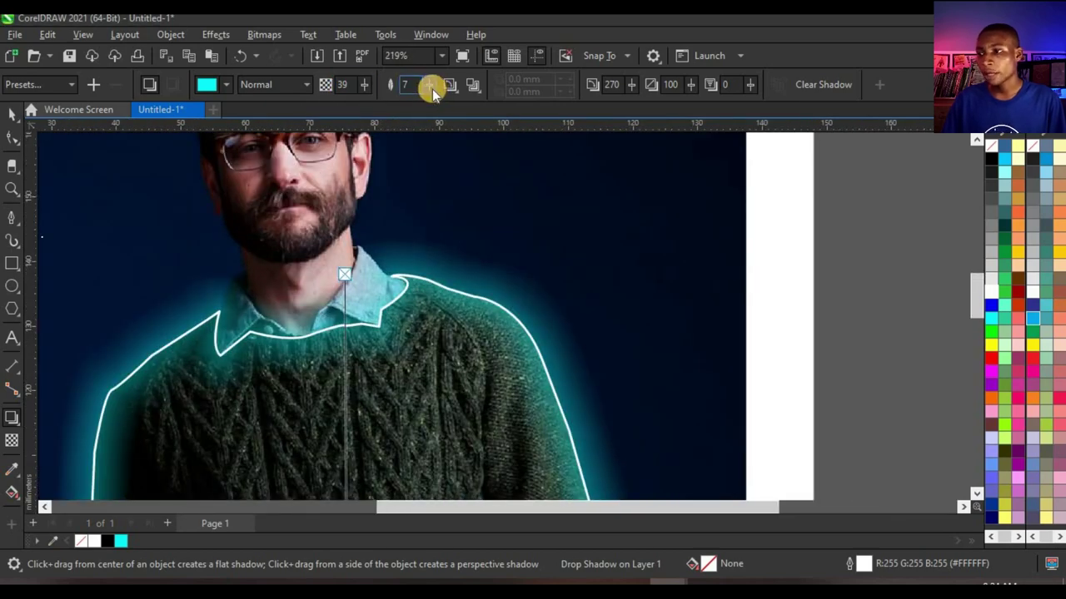
{"action": "left_click_drag", "start_coordinate": [431, 91], "coordinate": [434, 92]}
- Raise the cyan glow's opacity to 49 and soften its feathering to 6
{"action": "scroll", "coordinate": [428, 178], "scroll_direction": "down", "scroll_amount": 5}
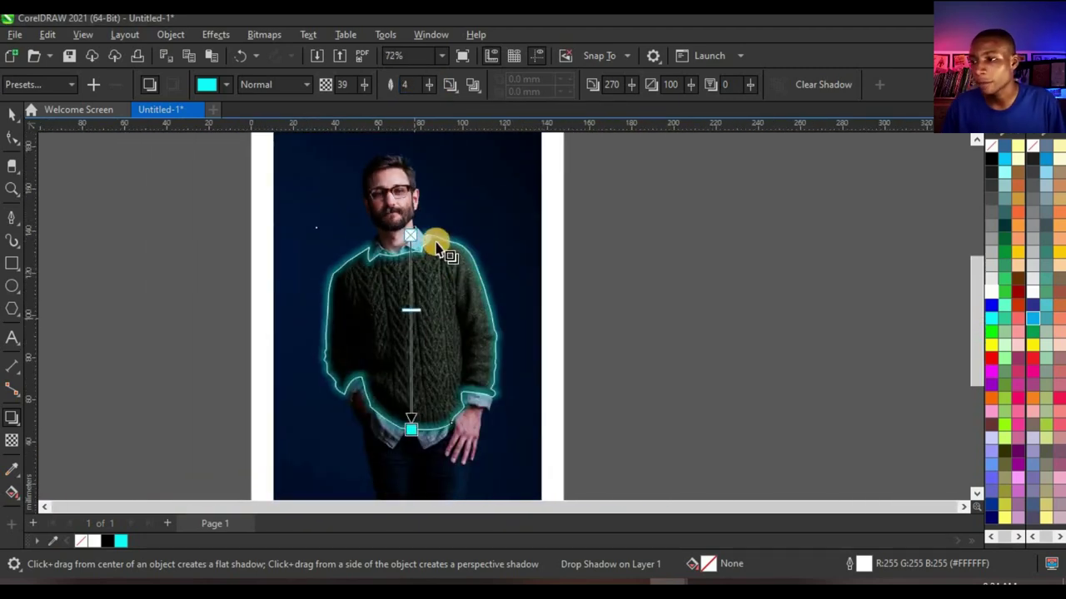
{"action": "scroll", "coordinate": [434, 249], "scroll_direction": "up", "scroll_amount": 3}
{"action": "left_click_drag", "start_coordinate": [358, 81], "coordinate": [361, 86]}
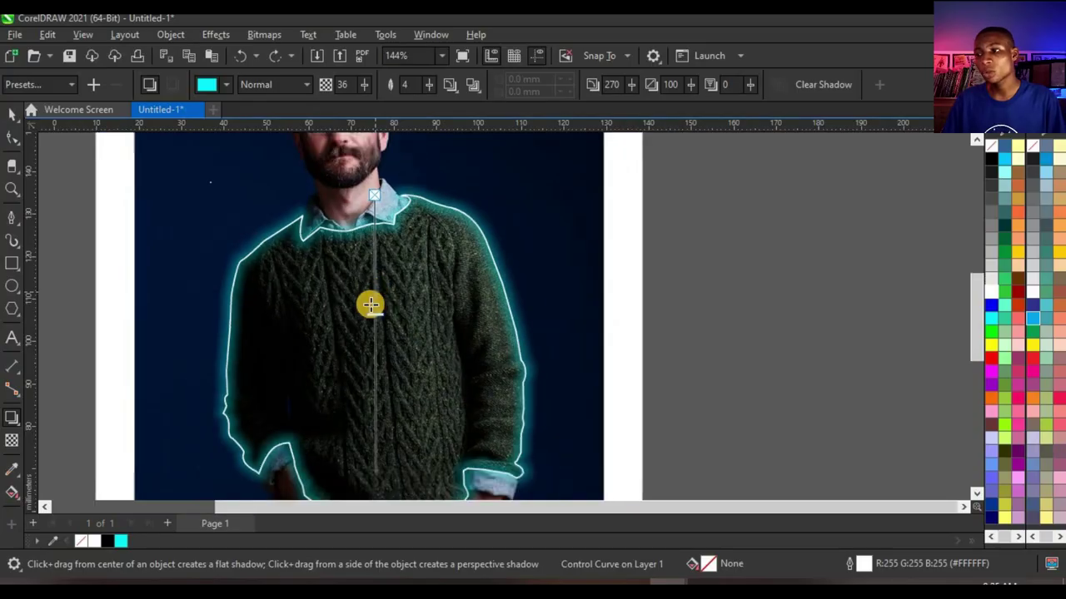
{"action": "scroll", "coordinate": [383, 233], "scroll_direction": "up", "scroll_amount": 3}
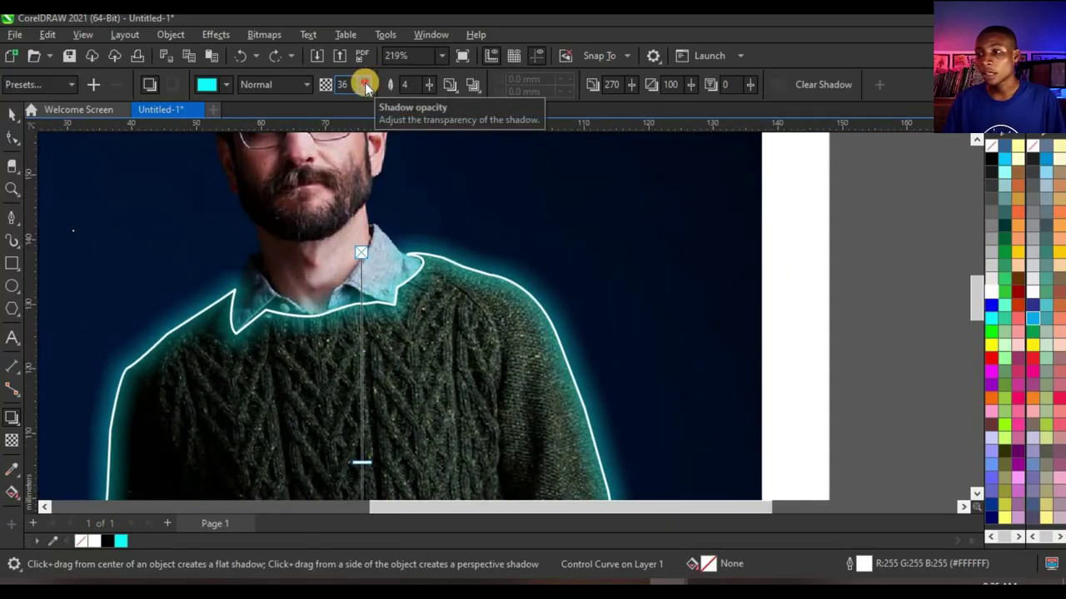
{"action": "left_click_drag", "start_coordinate": [366, 86], "coordinate": [361, 81]}
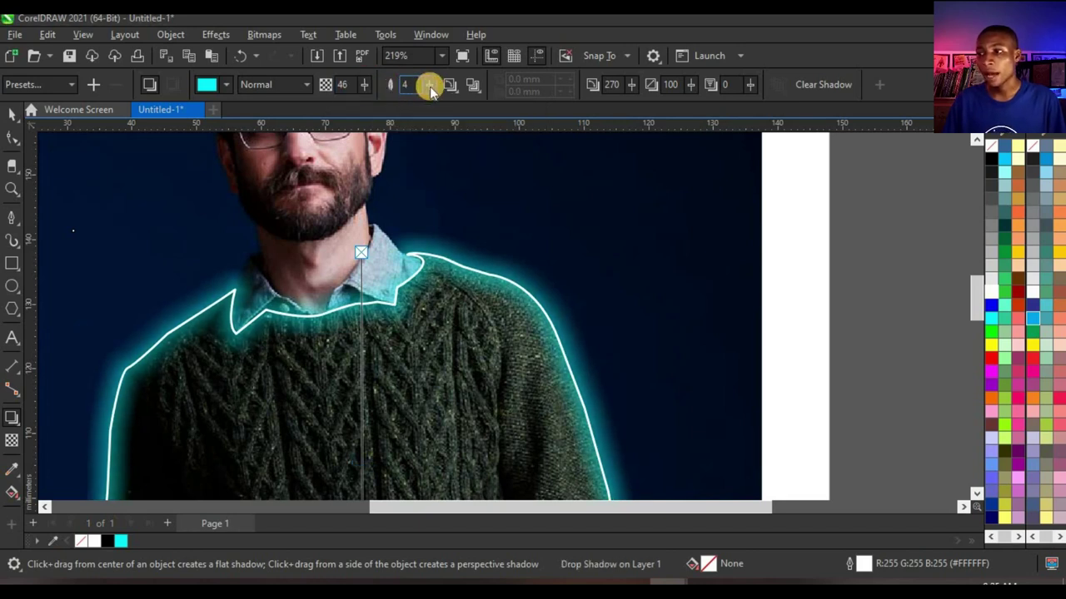
{"action": "left_click_drag", "start_coordinate": [428, 89], "coordinate": [420, 140]}
- Dim the glow's opacity to 40, then lower it further to 29
{"action": "scroll", "coordinate": [369, 250], "scroll_direction": "down", "scroll_amount": 5}
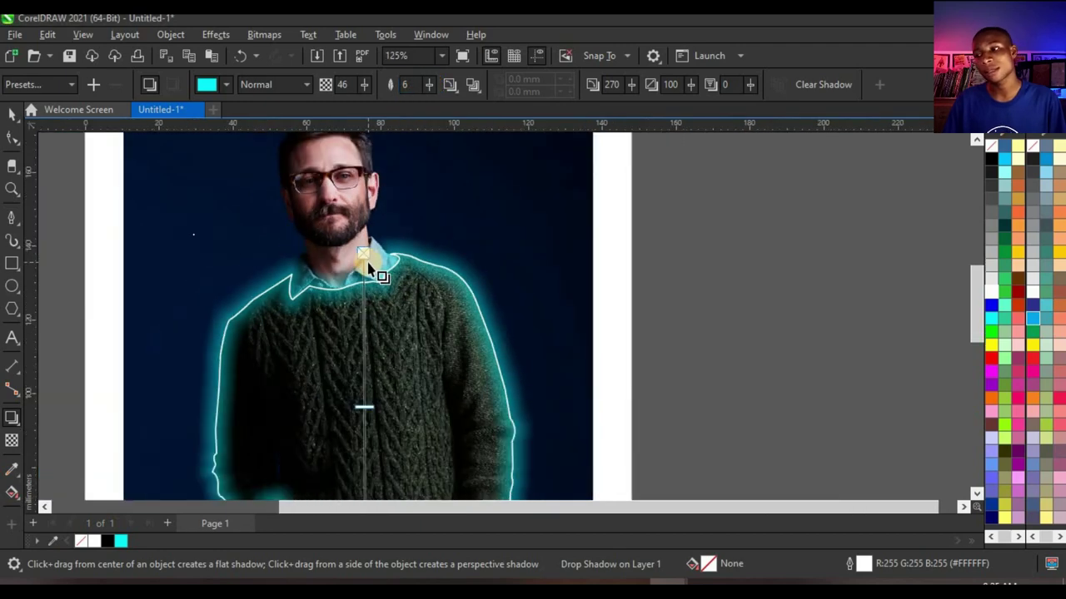
{"action": "scroll", "coordinate": [297, 321], "scroll_direction": "up", "scroll_amount": 5}
{"action": "scroll", "coordinate": [341, 192], "scroll_direction": "up", "scroll_amount": 3}
{"action": "left_click_drag", "start_coordinate": [357, 85], "coordinate": [359, 93]}
{"action": "scroll", "coordinate": [345, 249], "scroll_direction": "down", "scroll_amount": 6}
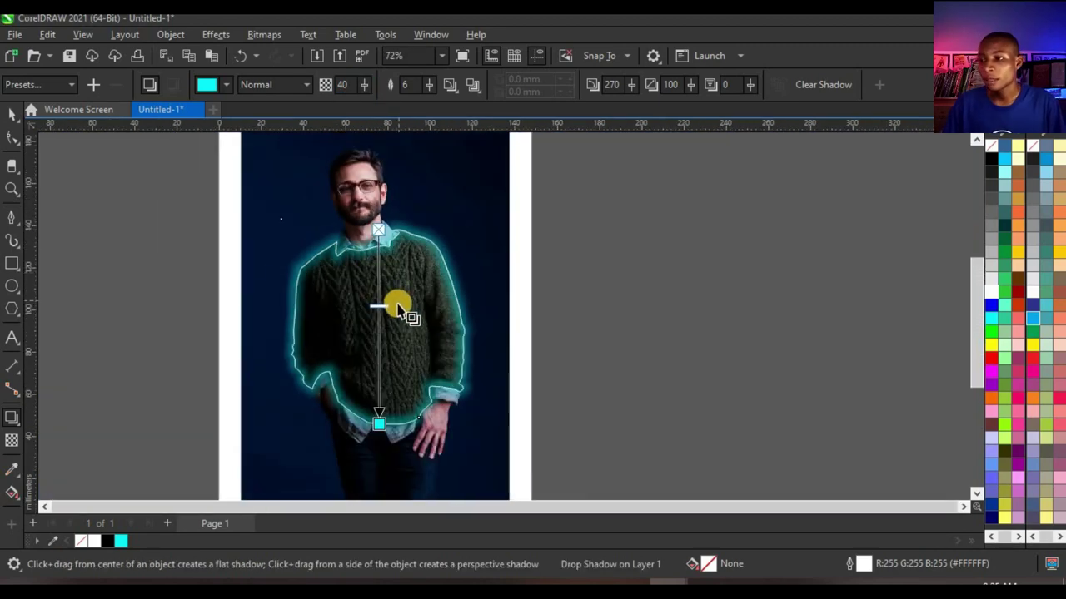
{"action": "scroll", "coordinate": [397, 308], "scroll_direction": "down", "scroll_amount": 2}
{"action": "scroll", "coordinate": [383, 247], "scroll_direction": "up", "scroll_amount": 6}
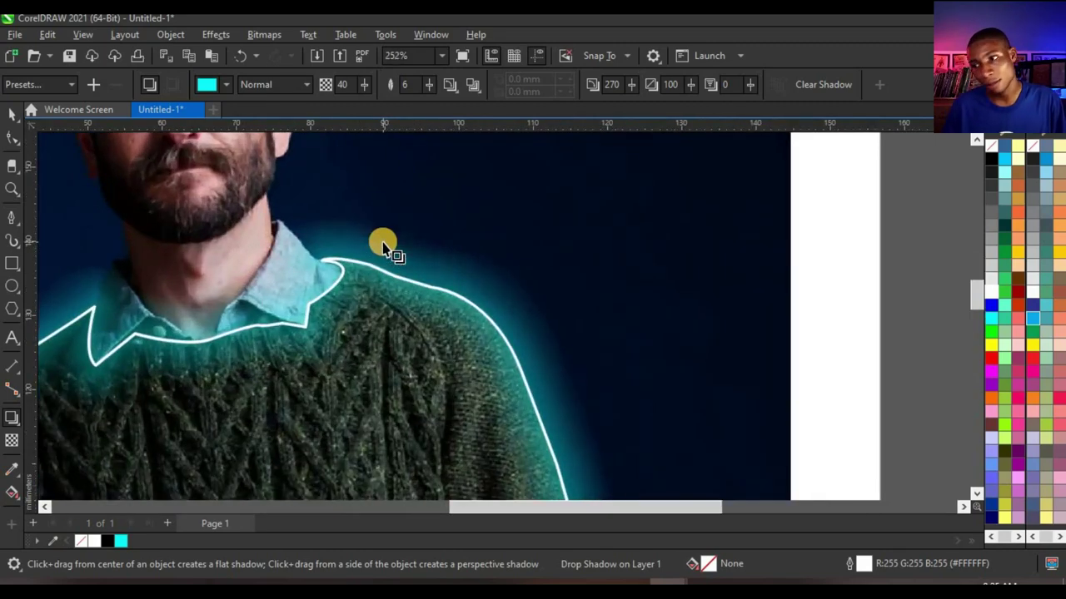
{"action": "scroll", "coordinate": [383, 247], "scroll_direction": "up", "scroll_amount": 3}
{"action": "mouse_move", "coordinate": [350, 83]}
{"action": "left_mouse_down"}
{"action": "mouse_move", "coordinate": [364, 88]}
{"action": "mouse_move", "coordinate": [355, 94]}
{"action": "left_mouse_up"}
{"action": "scroll", "coordinate": [355, 233], "scroll_direction": "down", "scroll_amount": 8}
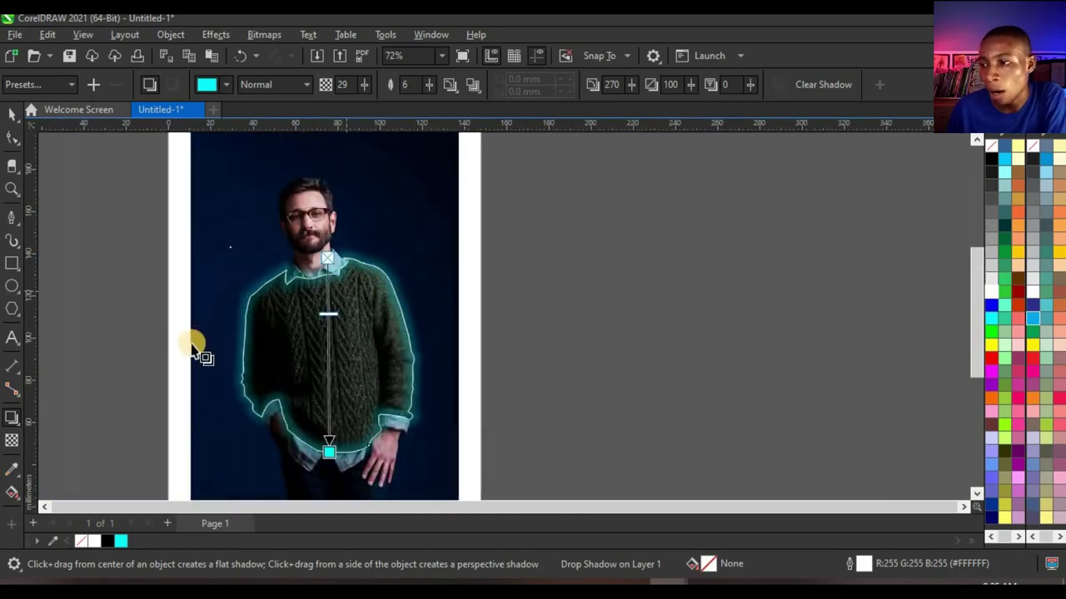
{"action": "scroll", "coordinate": [193, 353], "scroll_direction": "up", "scroll_amount": 2}
{"action": "left_click", "coordinate": [12, 114]}
{"action": "scroll", "coordinate": [428, 298], "scroll_direction": "down", "scroll_amount": 2}
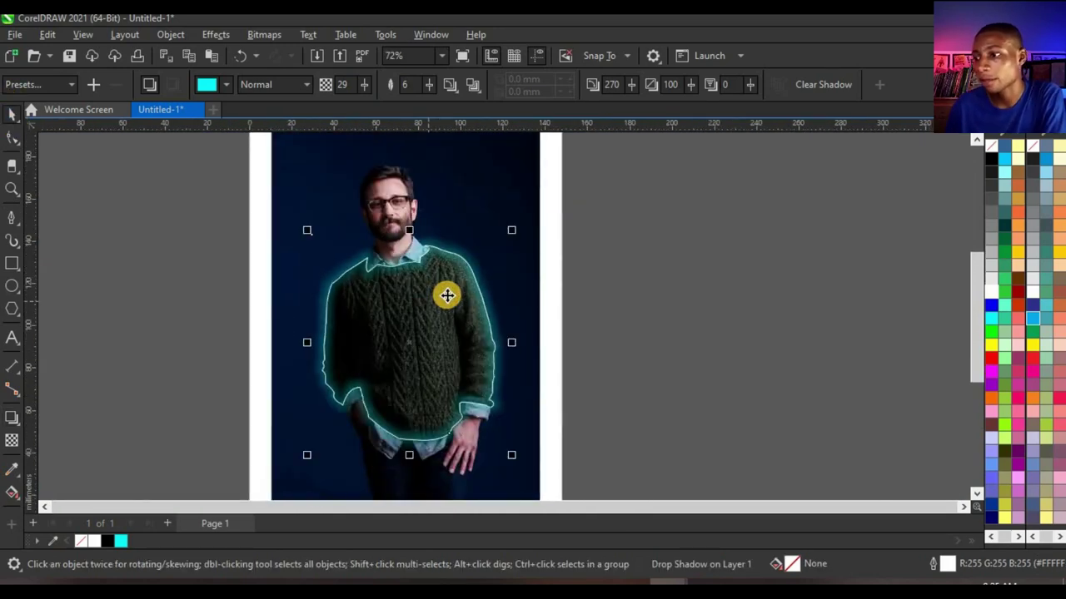
{"action": "scroll", "coordinate": [447, 296], "scroll_direction": "down", "scroll_amount": 1}
{"action": "left_click", "coordinate": [640, 269]}
{"action": "scroll", "coordinate": [328, 344], "scroll_direction": "up", "scroll_amount": 3}
{"action": "scroll", "coordinate": [423, 245], "scroll_direction": "down", "scroll_amount": 4}
{"action": "scroll", "coordinate": [475, 245], "scroll_direction": "up", "scroll_amount": 6}
{"action": "scroll", "coordinate": [479, 250], "scroll_direction": "down", "scroll_amount": 8}
{"action": "scroll", "coordinate": [472, 256], "scroll_direction": "up", "scroll_amount": 1}
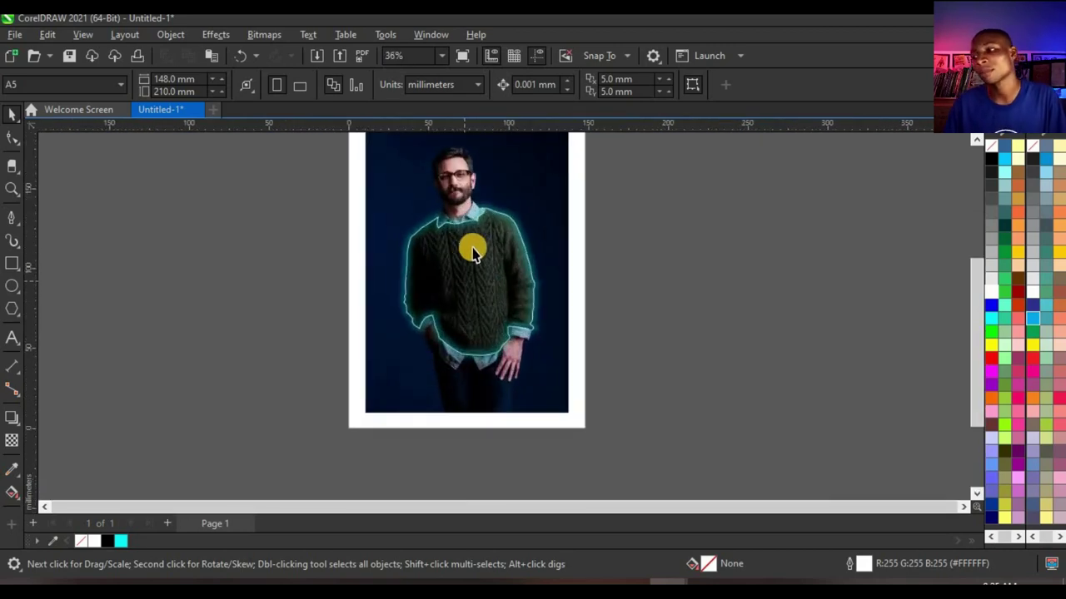
{"action": "scroll", "coordinate": [475, 250], "scroll_direction": "up", "scroll_amount": 4}
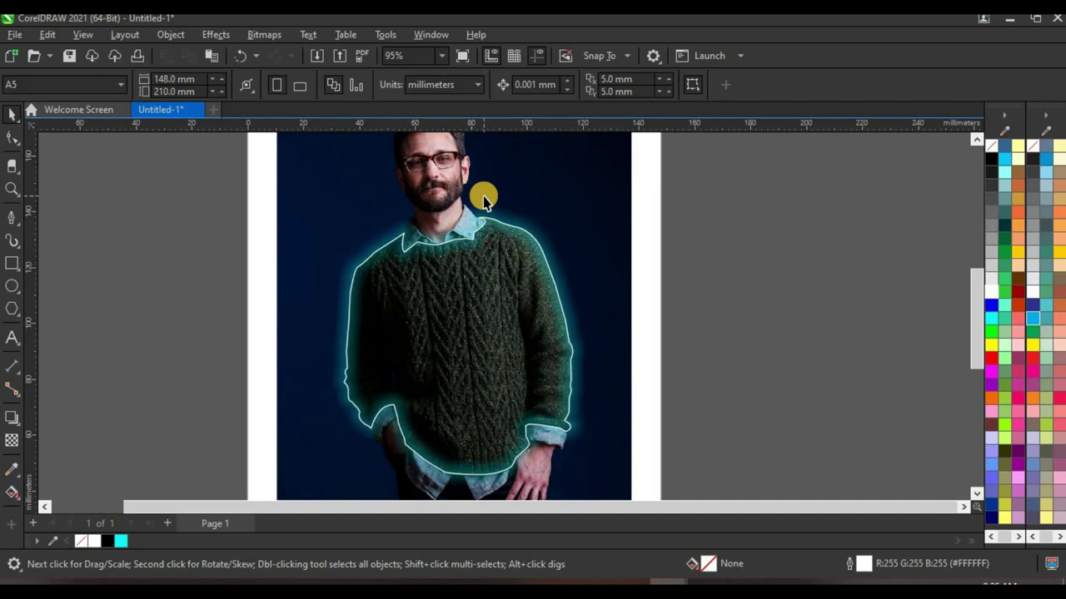
{"action": "scroll", "coordinate": [484, 201], "scroll_direction": "down", "scroll_amount": 1}
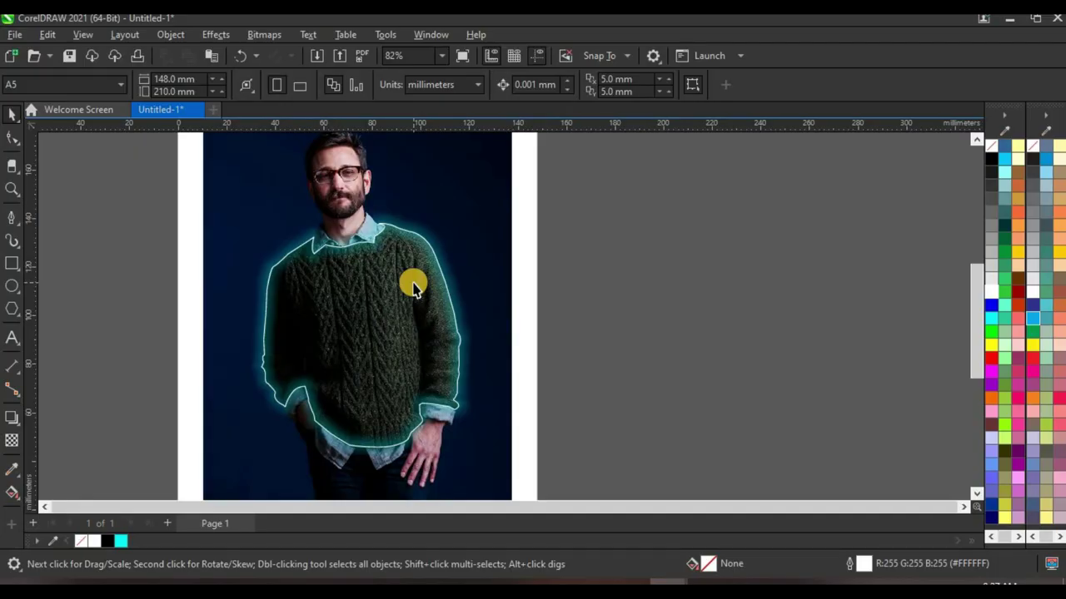